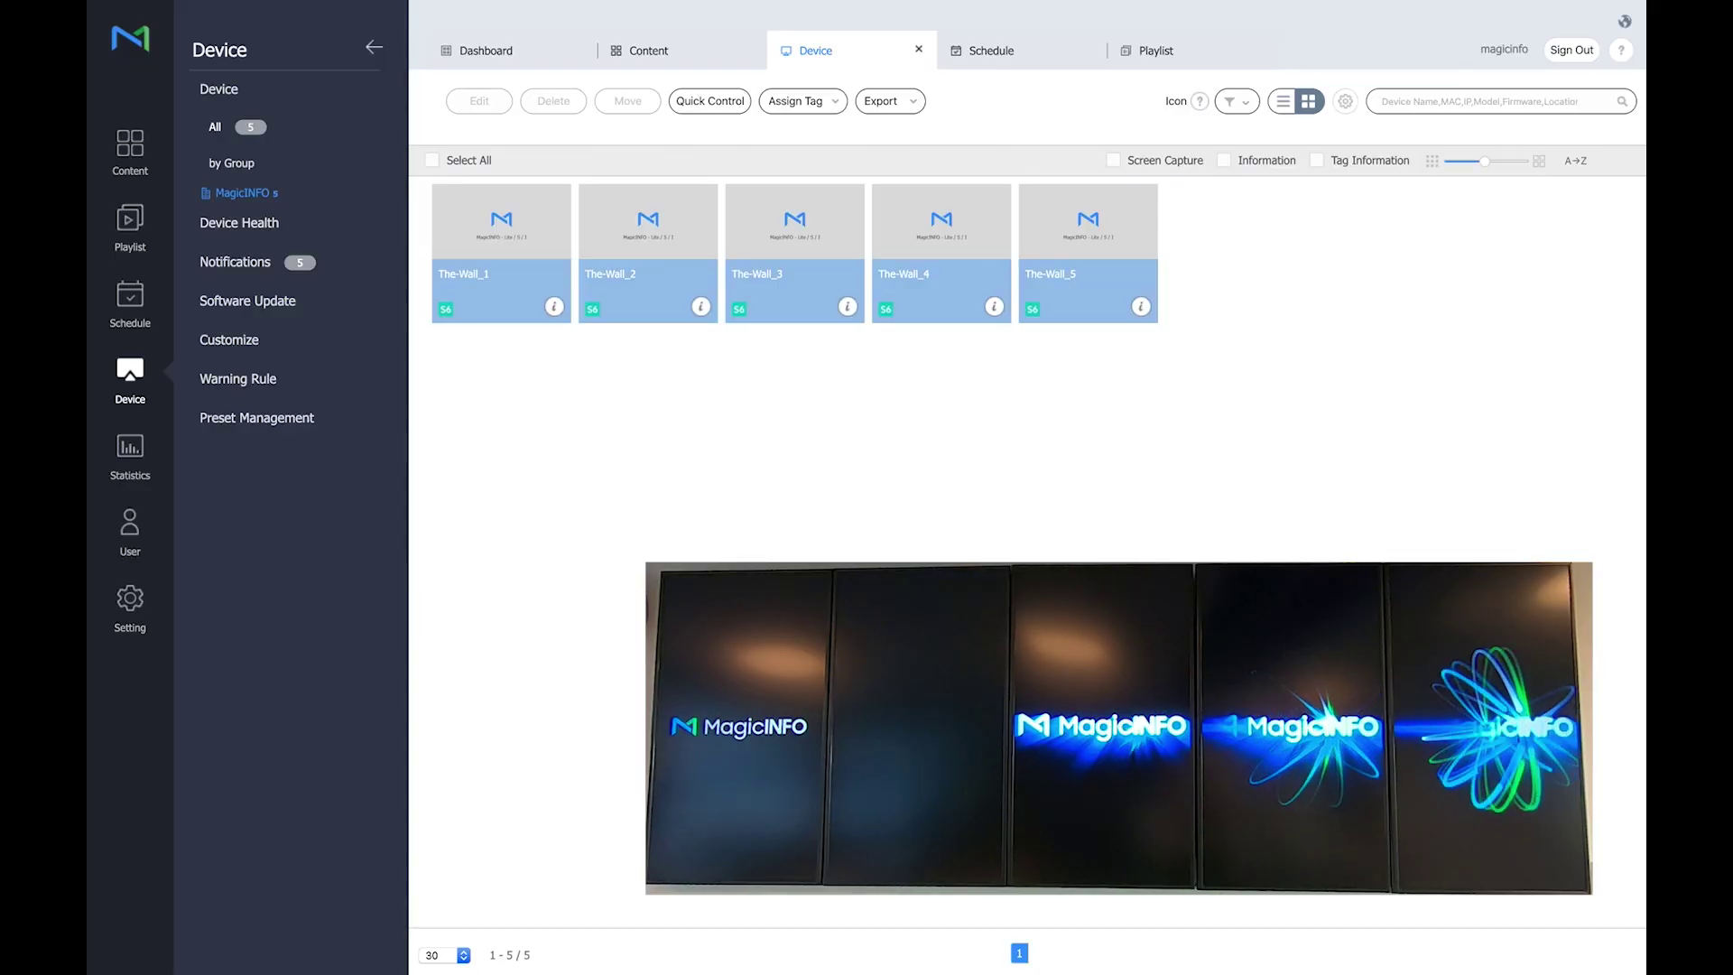
- List all registered displays, briefly selecting and deselecting The-Wall_1
{"action": "mouse_move", "coordinate": [464, 223]}
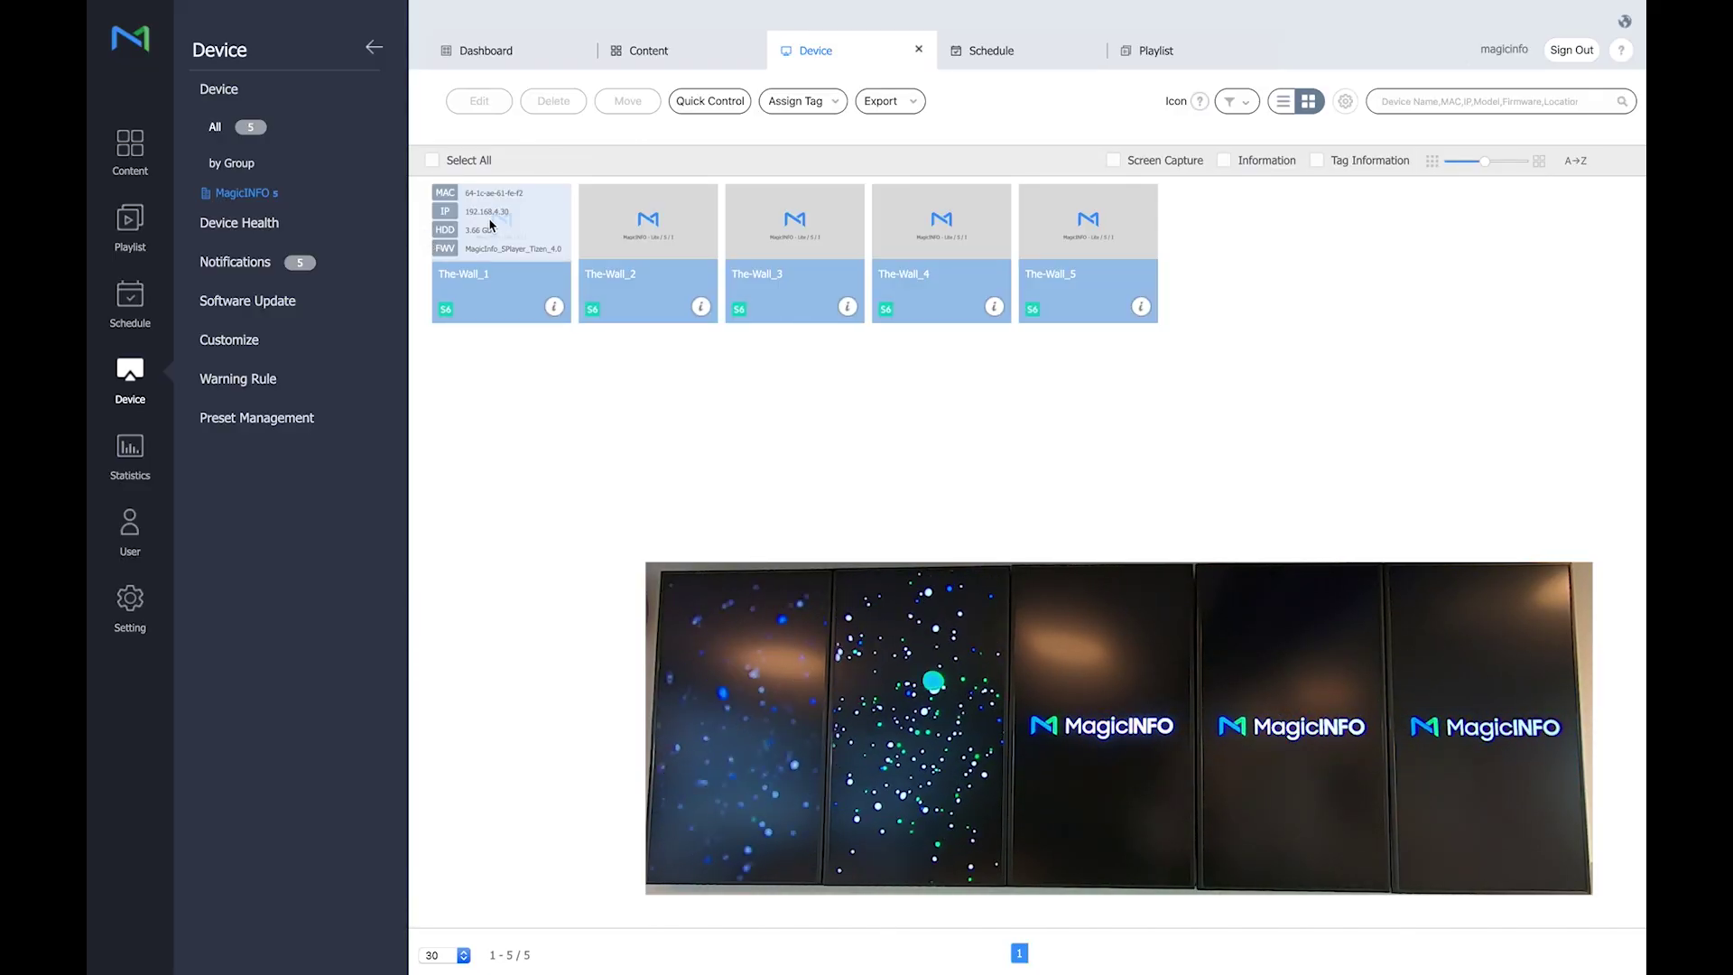
{"action": "left_click", "coordinate": [226, 133]}
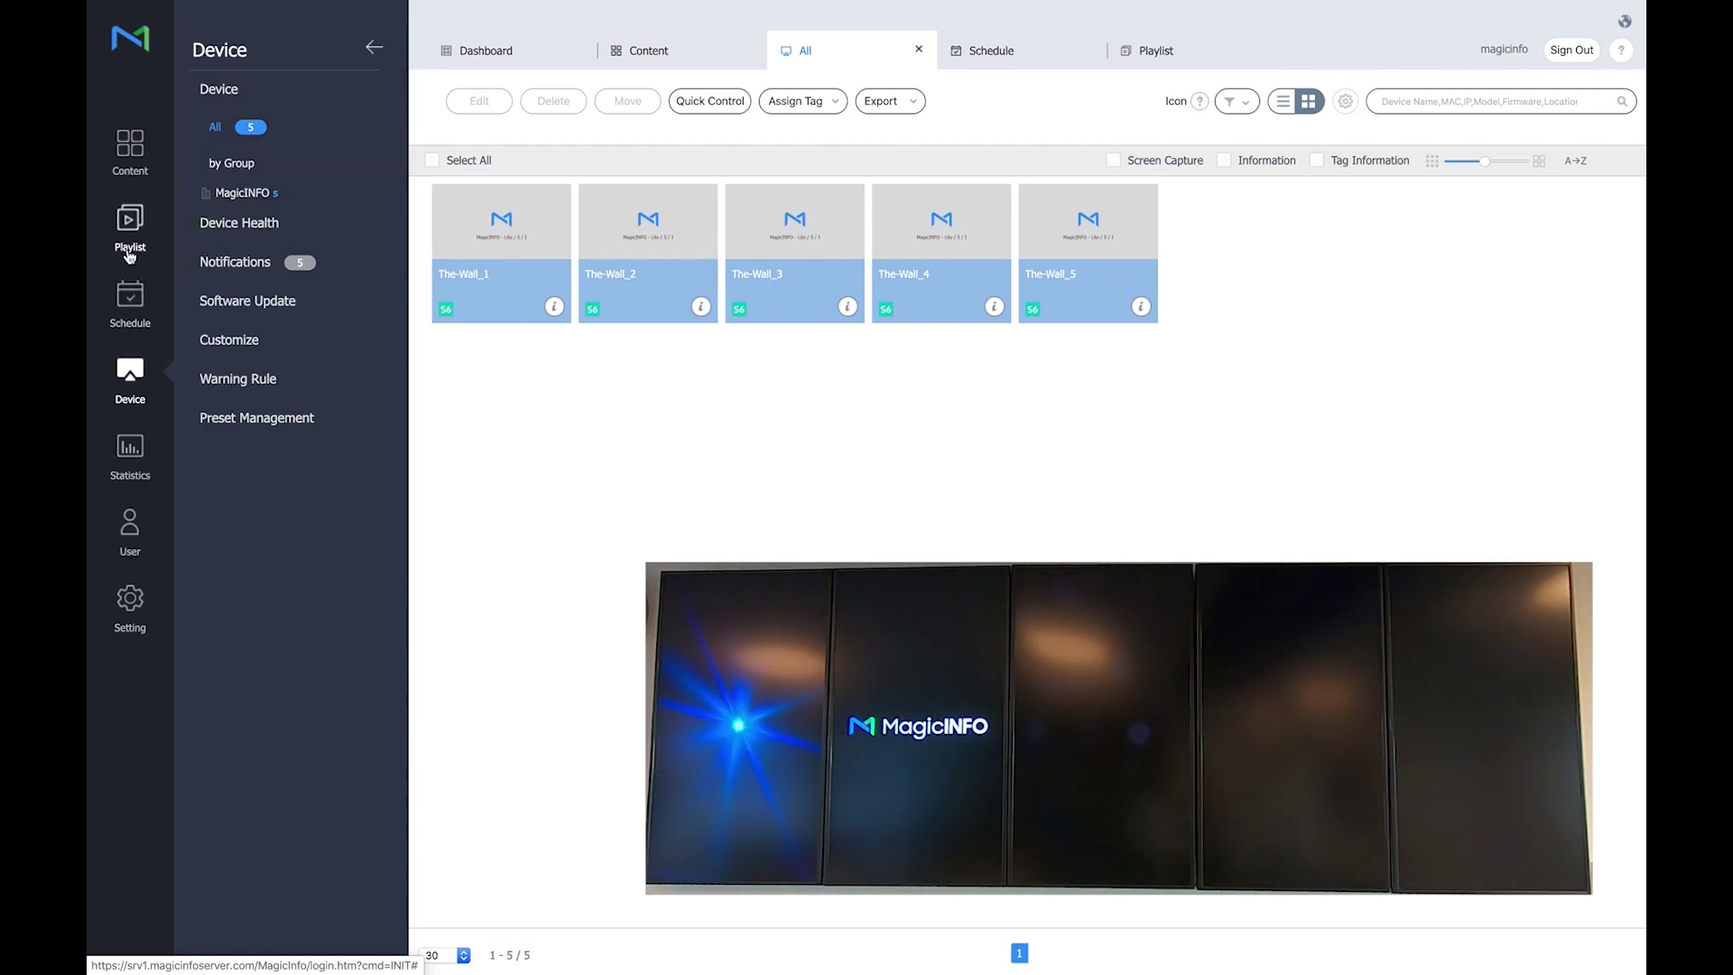
{"action": "left_click", "coordinate": [540, 247]}
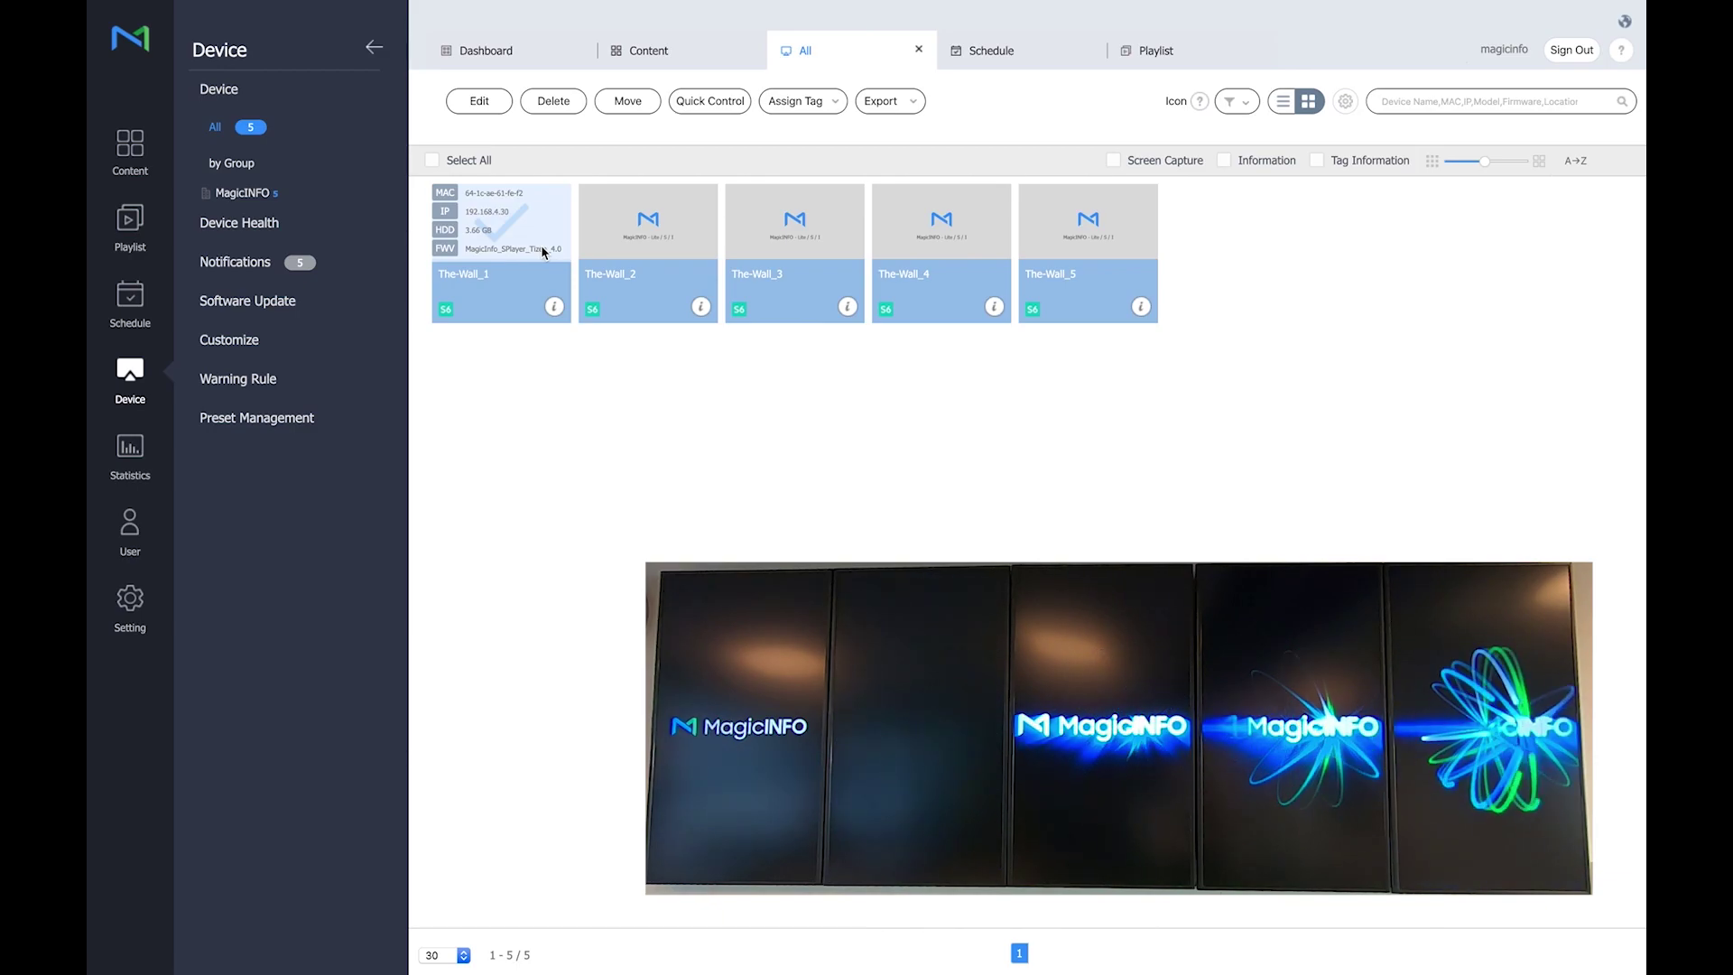
{"action": "left_click", "coordinate": [540, 246]}
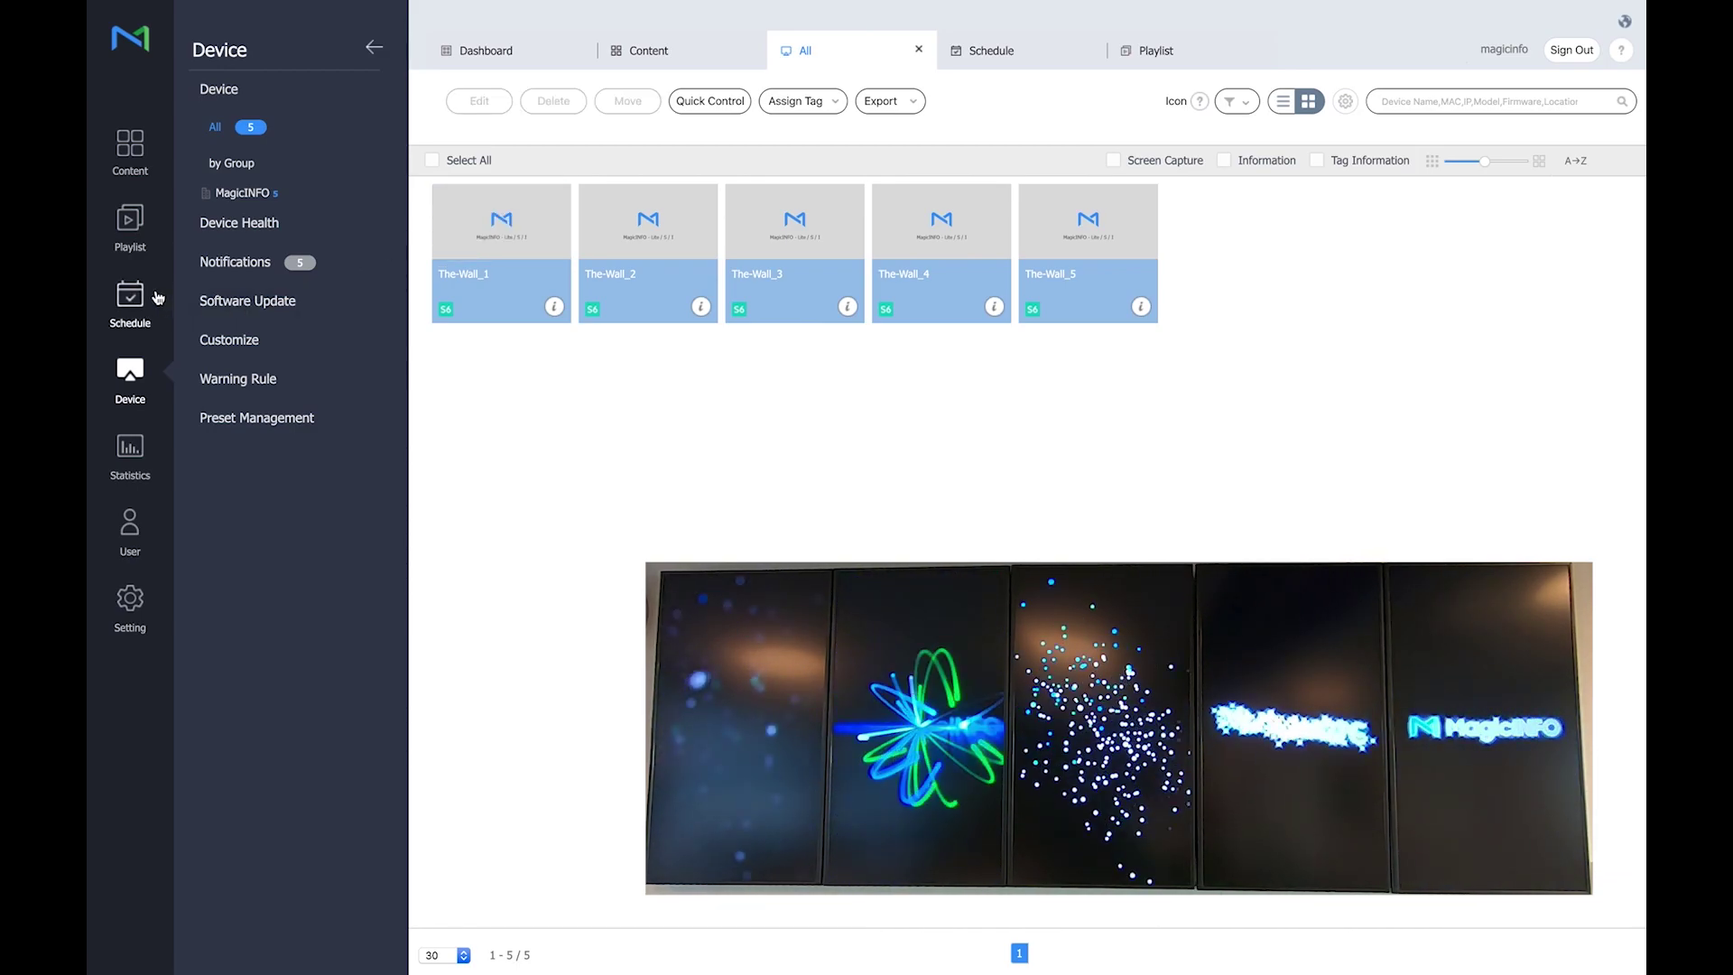
- Select the Videowall group under MagicINFO and start a new VWL layout
{"action": "left_click", "coordinate": [271, 193]}
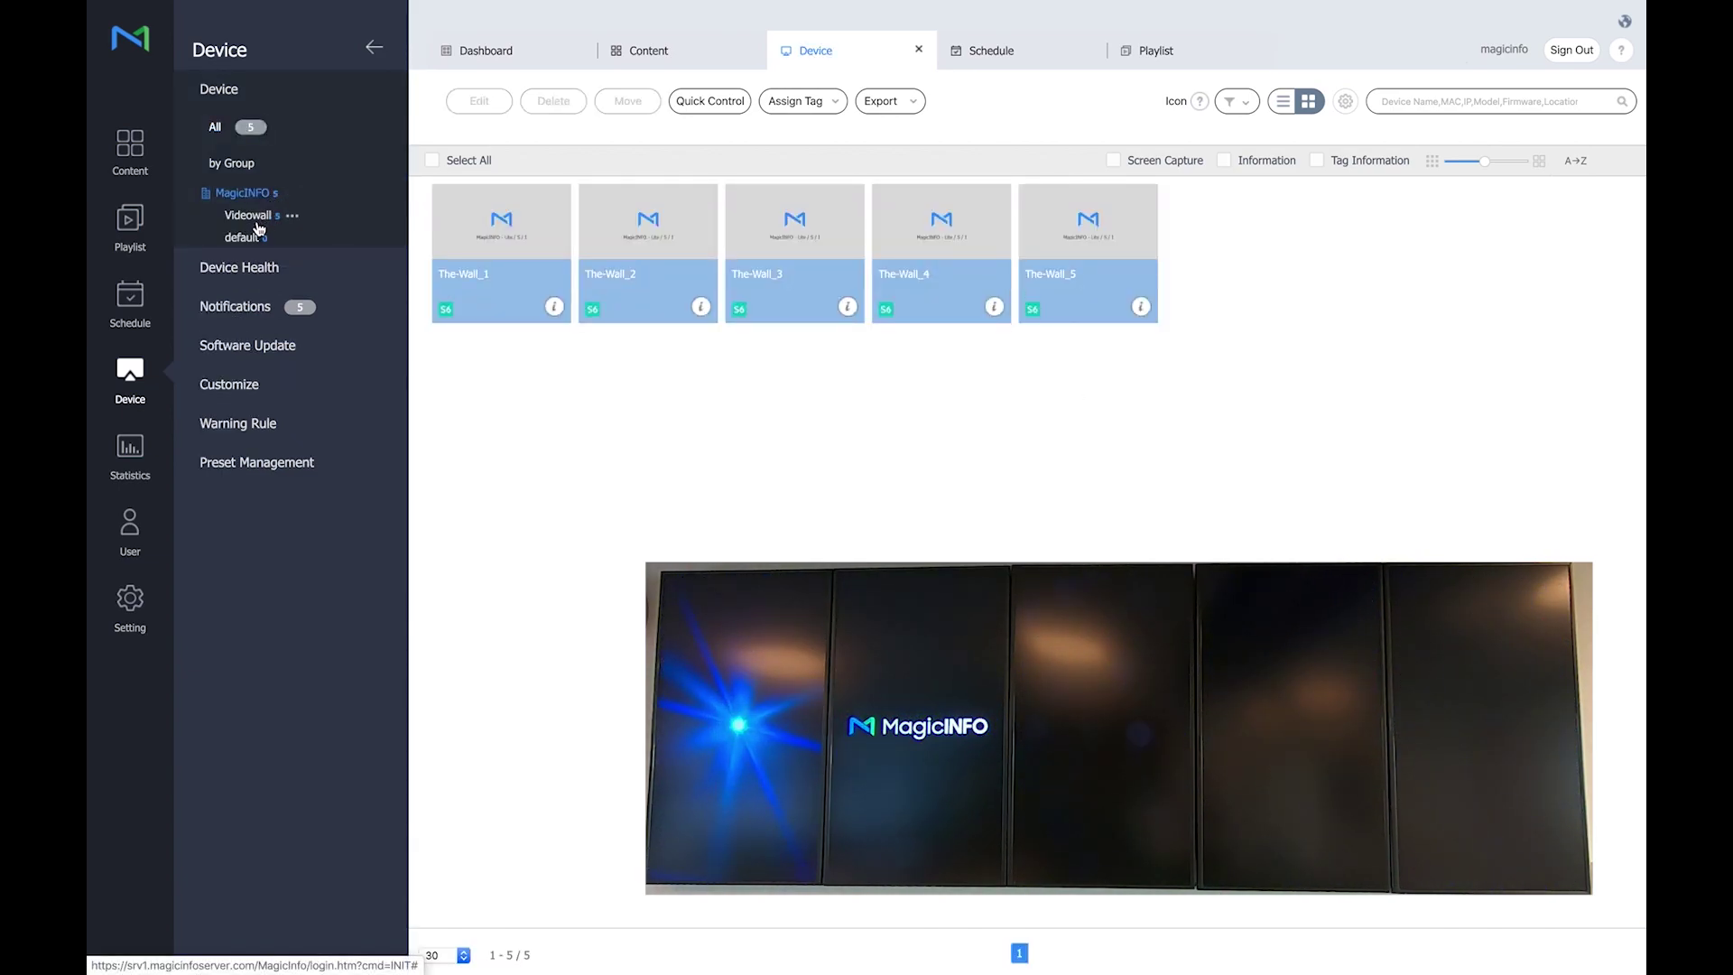
{"action": "left_click", "coordinate": [257, 221]}
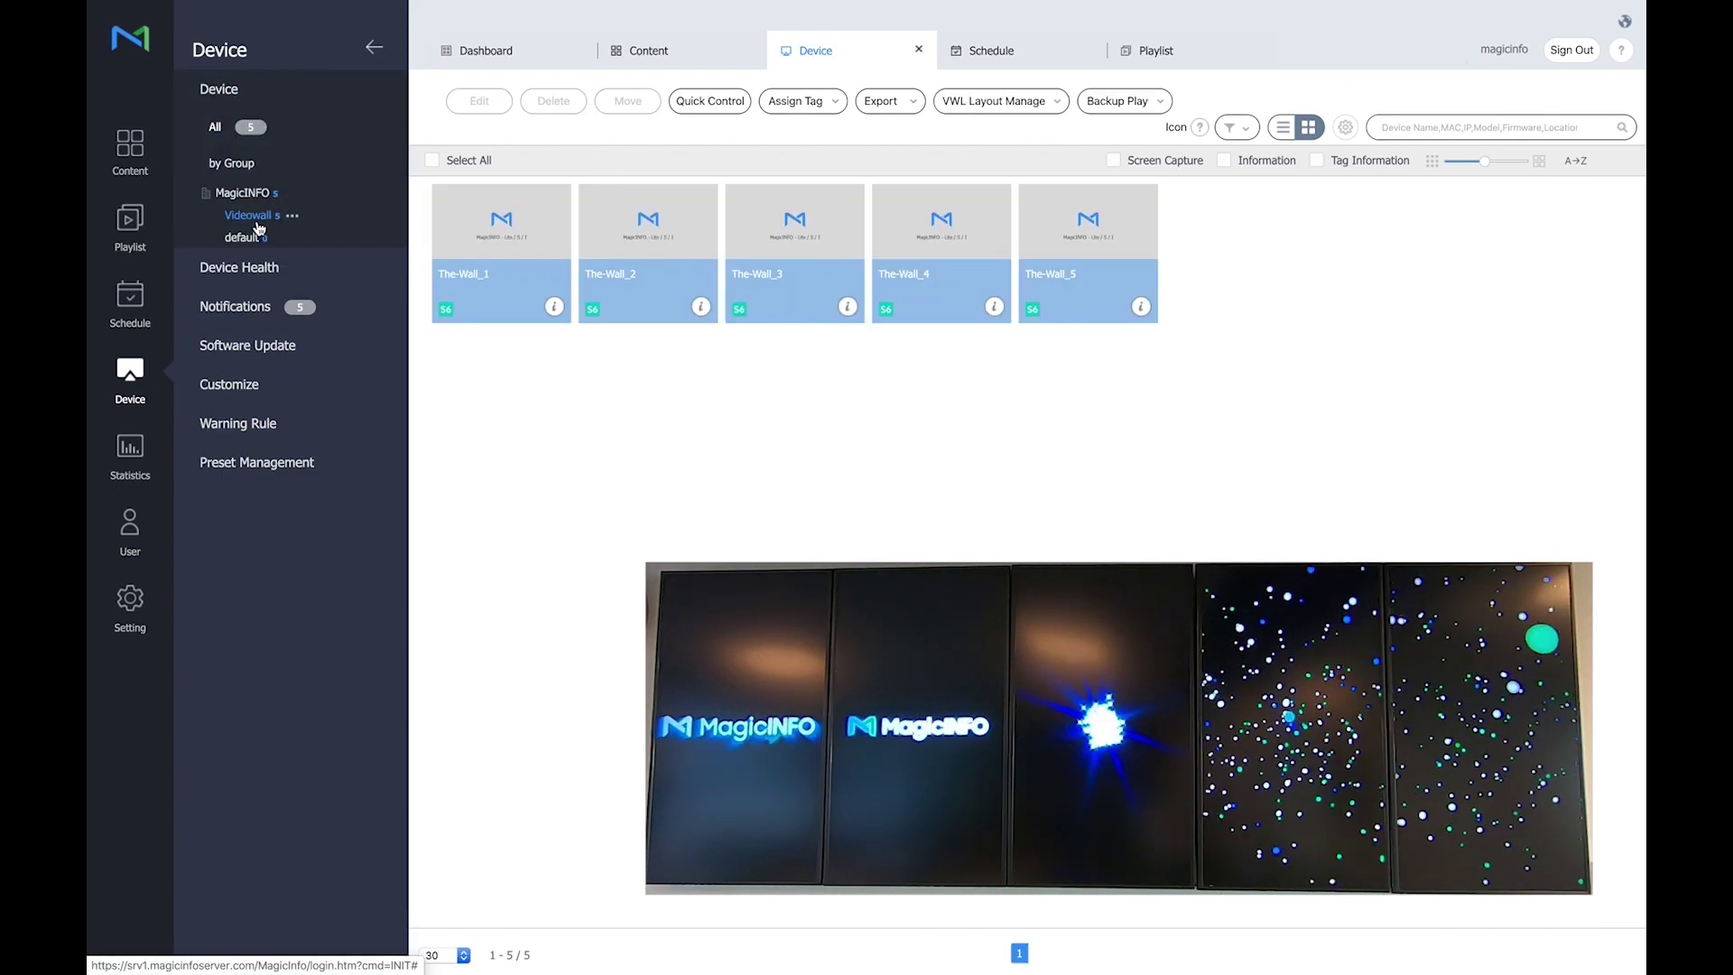
{"action": "left_click", "coordinate": [1037, 116]}
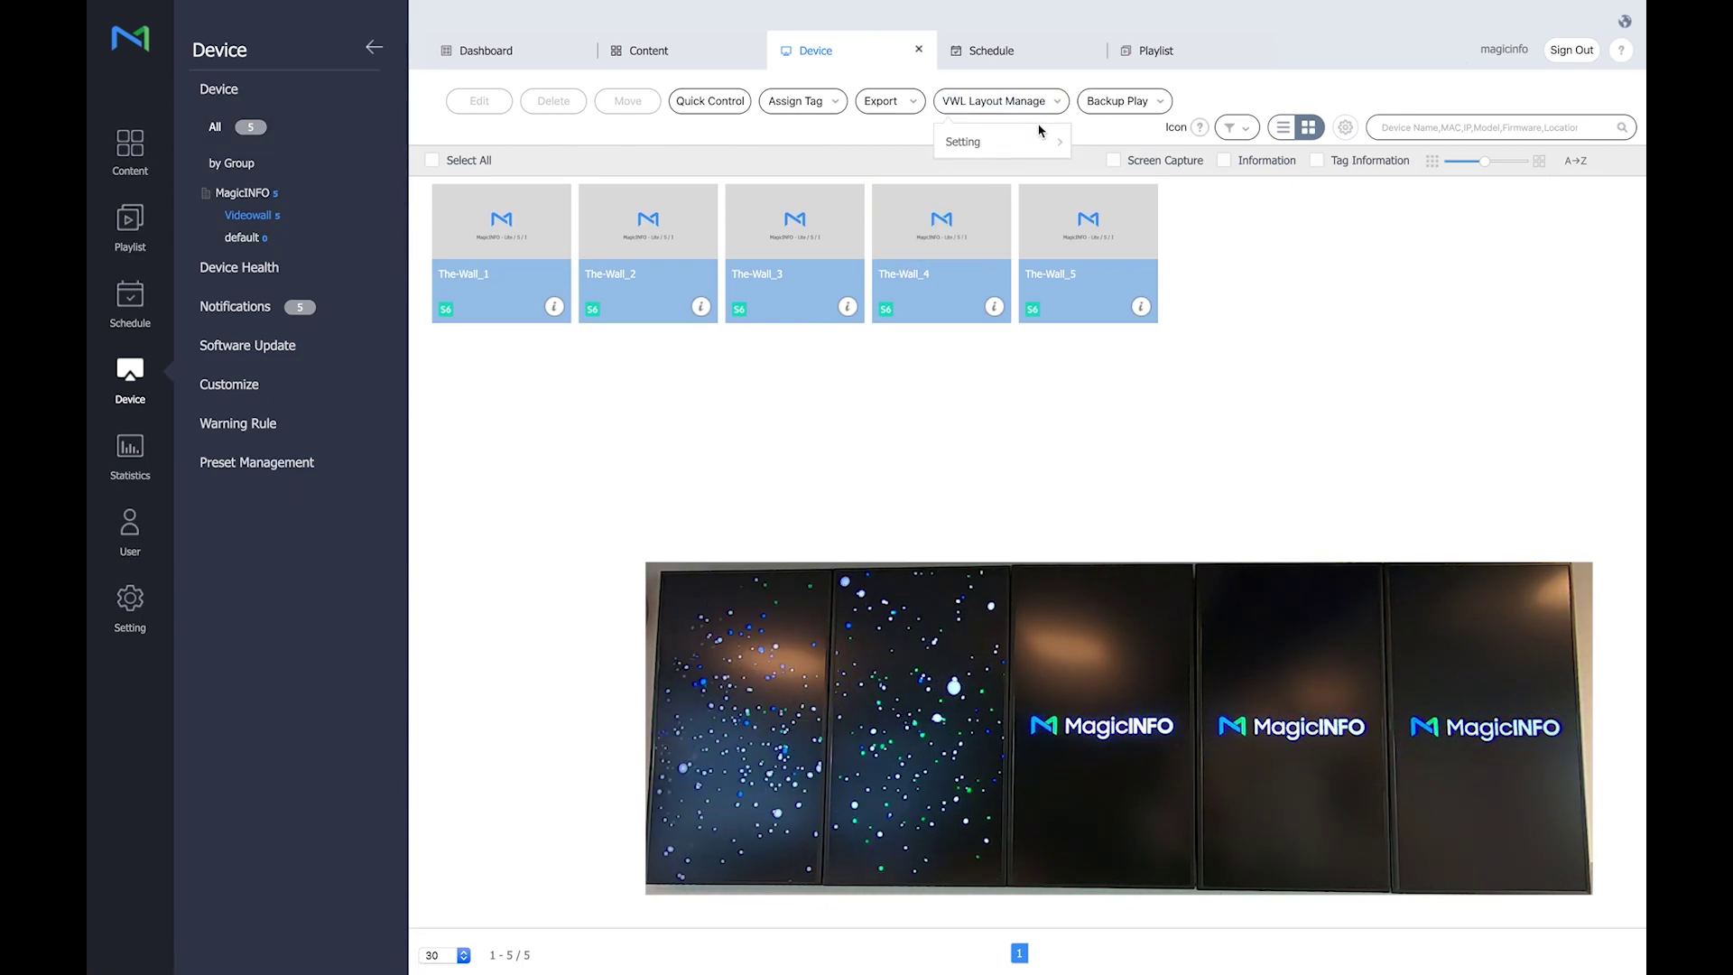
{"action": "mouse_move", "coordinate": [1036, 141]}
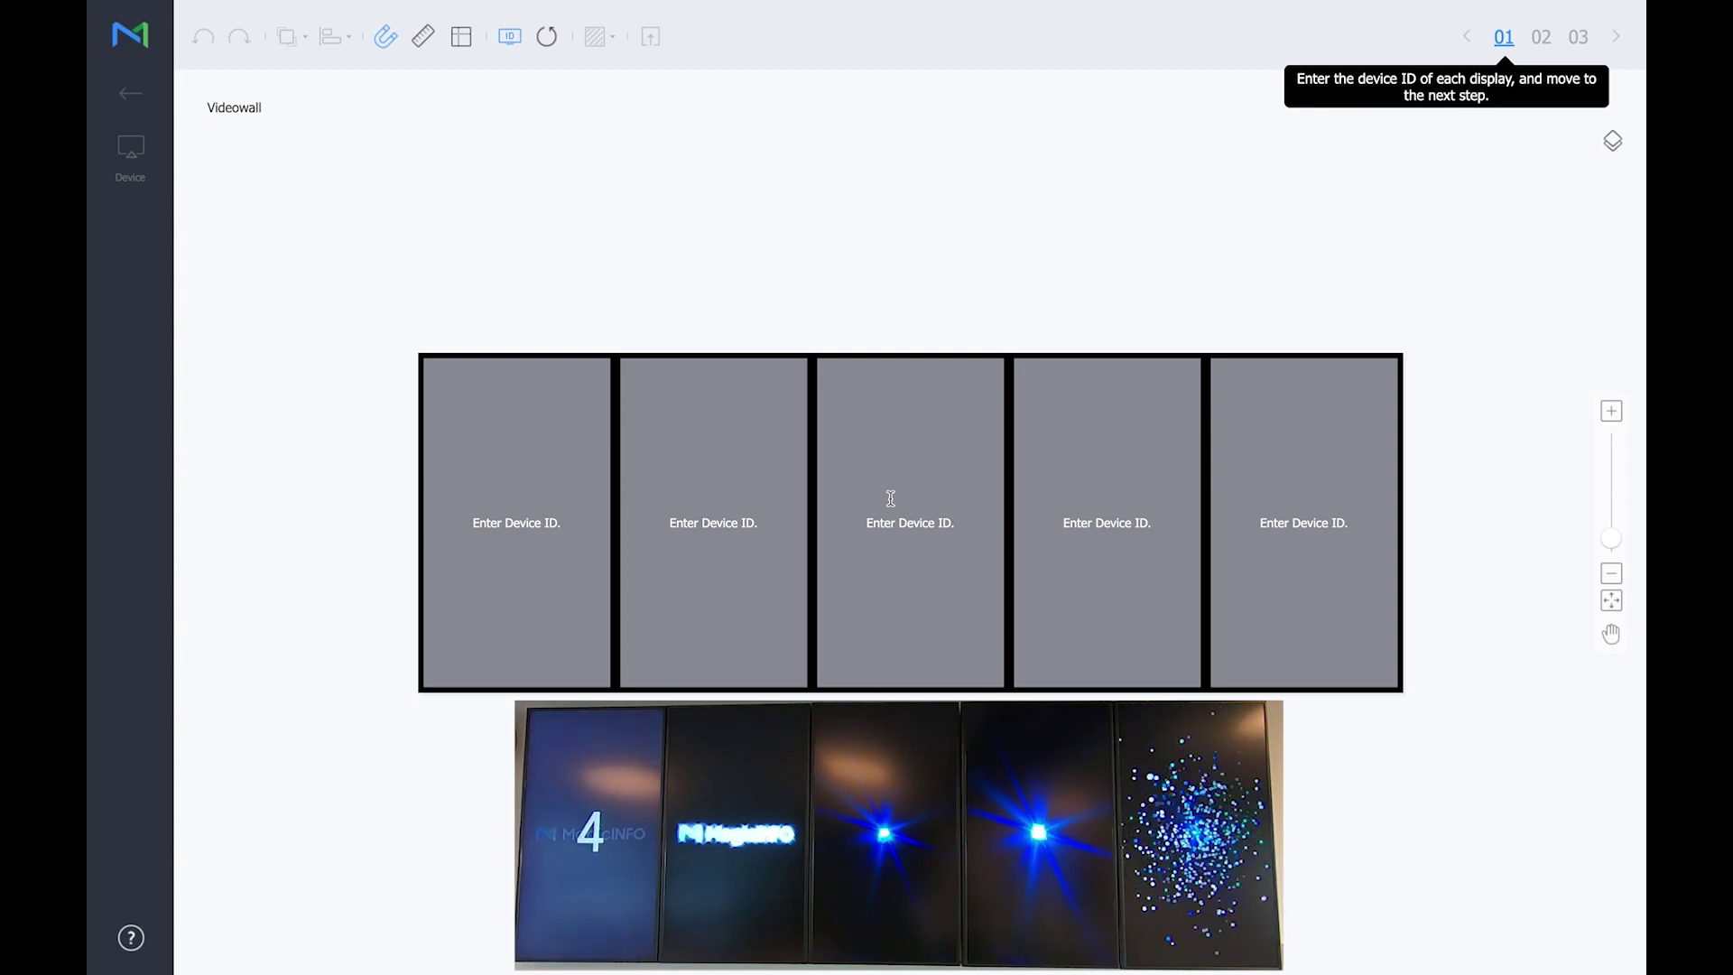
- Assign device IDs 4, 3, 5, 2, 1 to the panels left to right, then go to step 02
{"action": "left_click", "coordinate": [564, 517]}
{"action": "type", "text": "4"}
{"action": "left_click", "coordinate": [679, 528]}
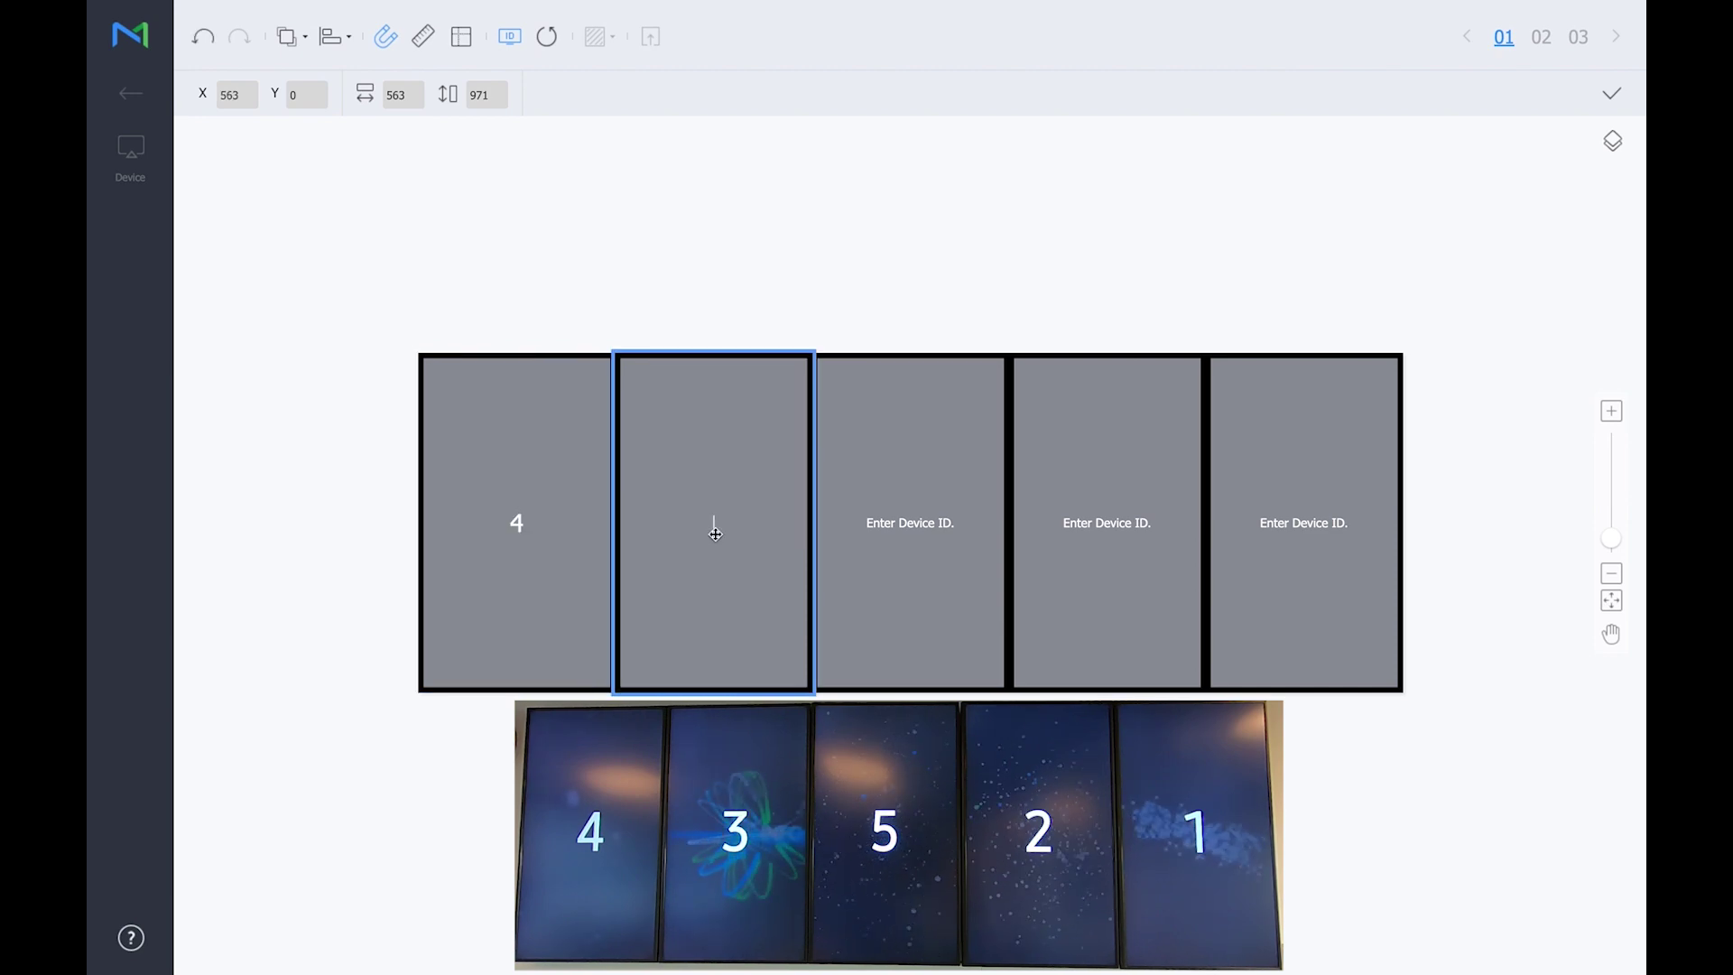
{"action": "type", "text": "3"}
{"action": "left_click", "coordinate": [849, 543]}
{"action": "type", "text": "5"}
{"action": "left_click", "coordinate": [1067, 535]}
{"action": "type", "text": "2"}
{"action": "left_click", "coordinate": [1301, 529]}
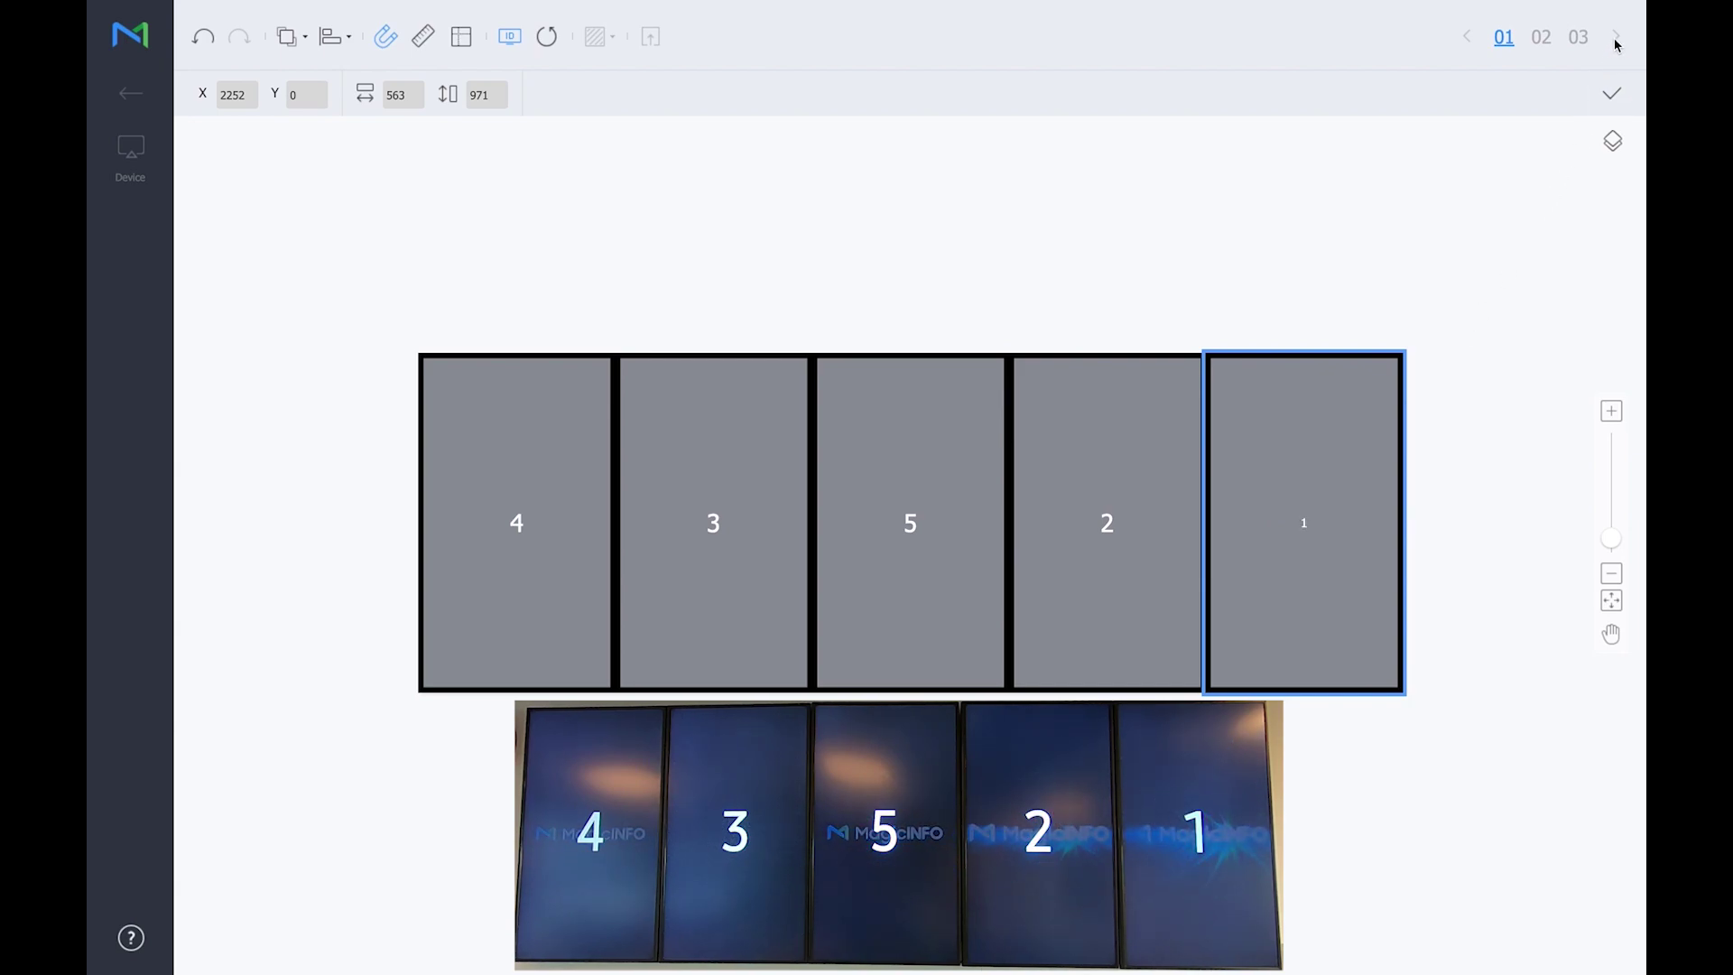
{"action": "left_click", "coordinate": [1524, 140]}
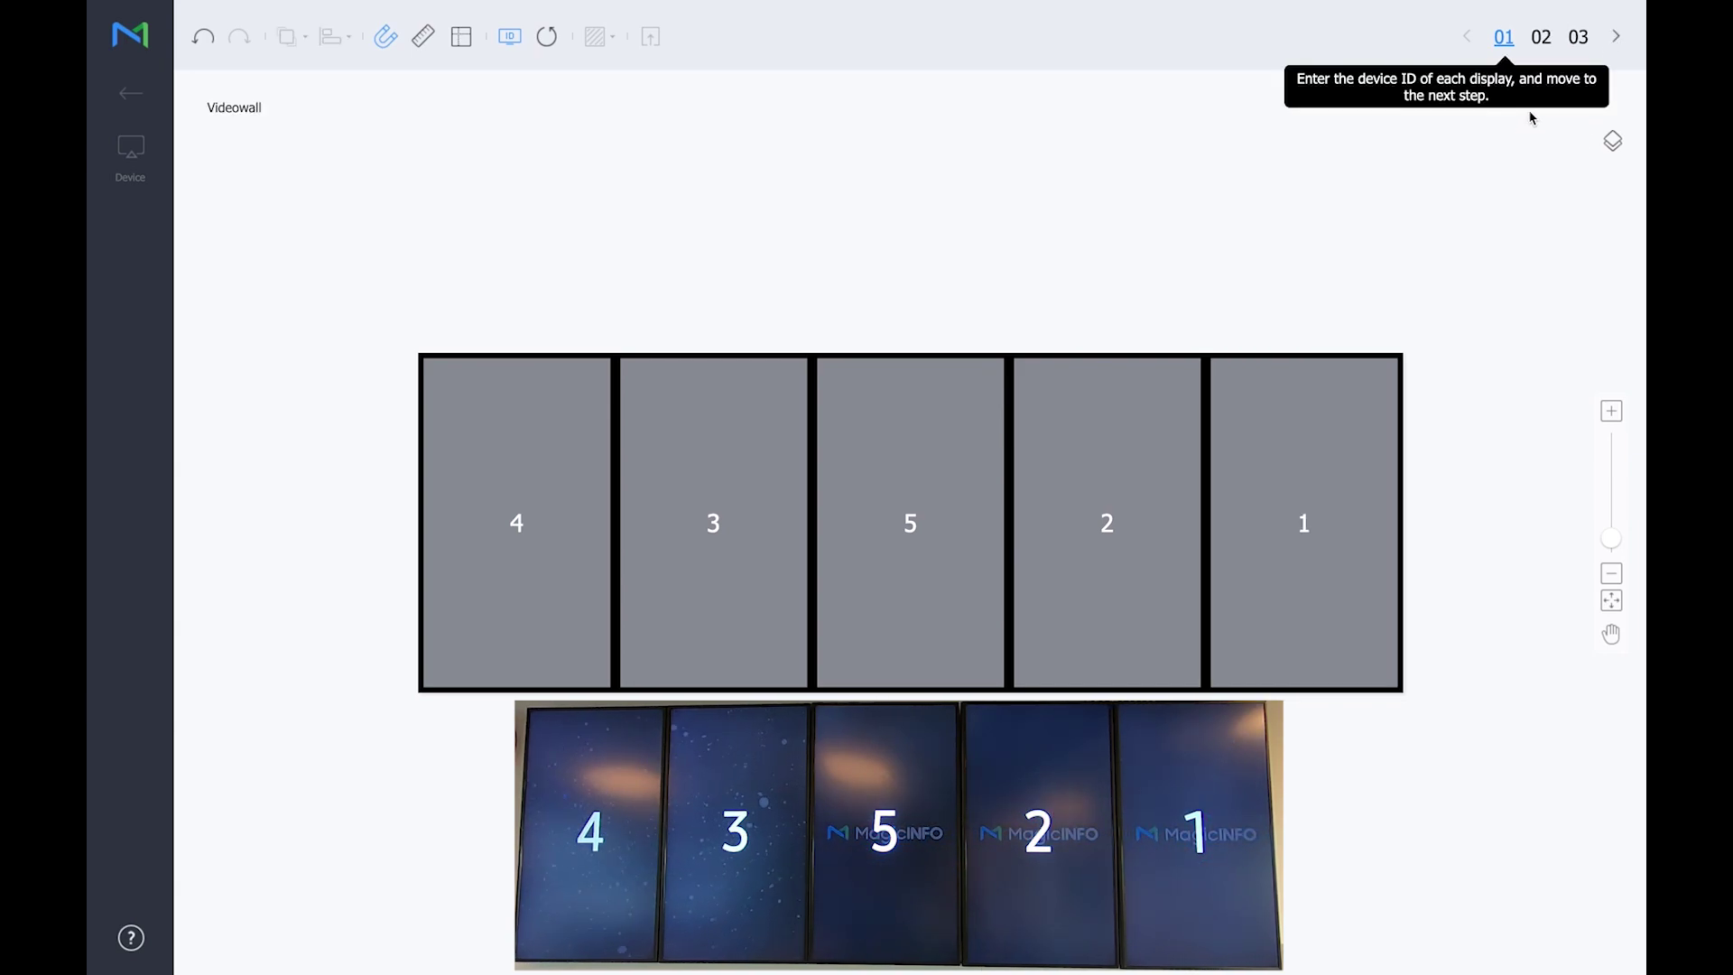
{"action": "left_click", "coordinate": [1543, 40]}
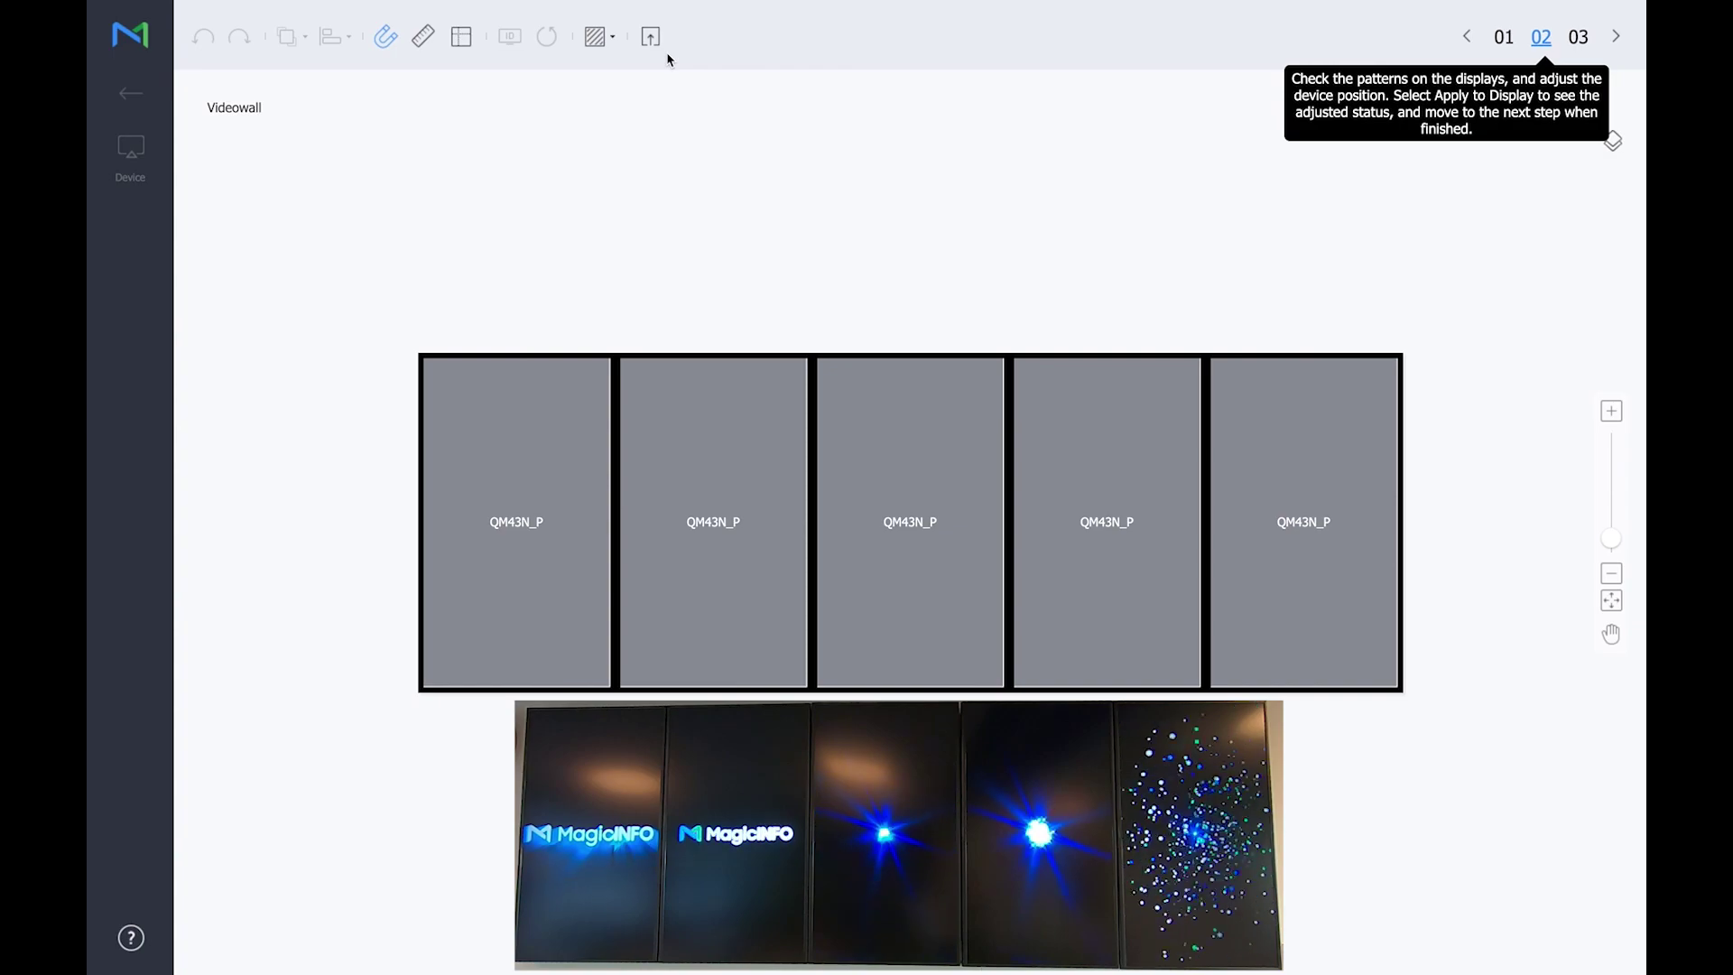
- Show the concentric-circle test pattern across the wall and move on to step 03
{"action": "left_click", "coordinate": [596, 36]}
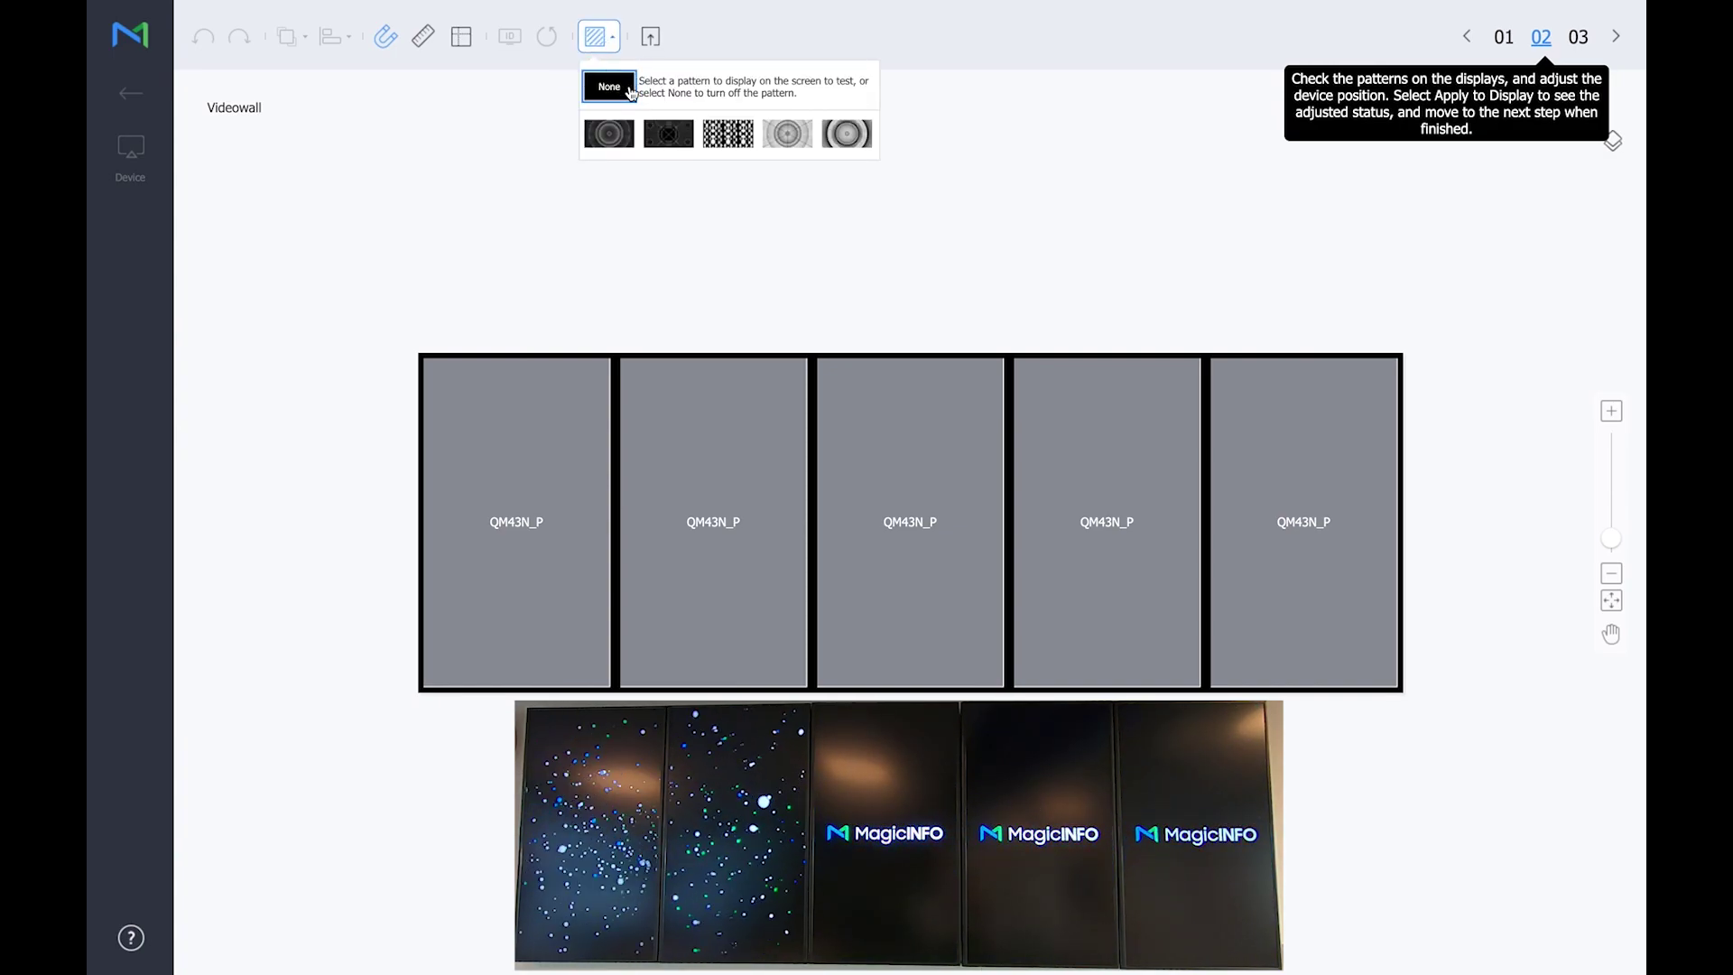
{"action": "left_click", "coordinate": [788, 133]}
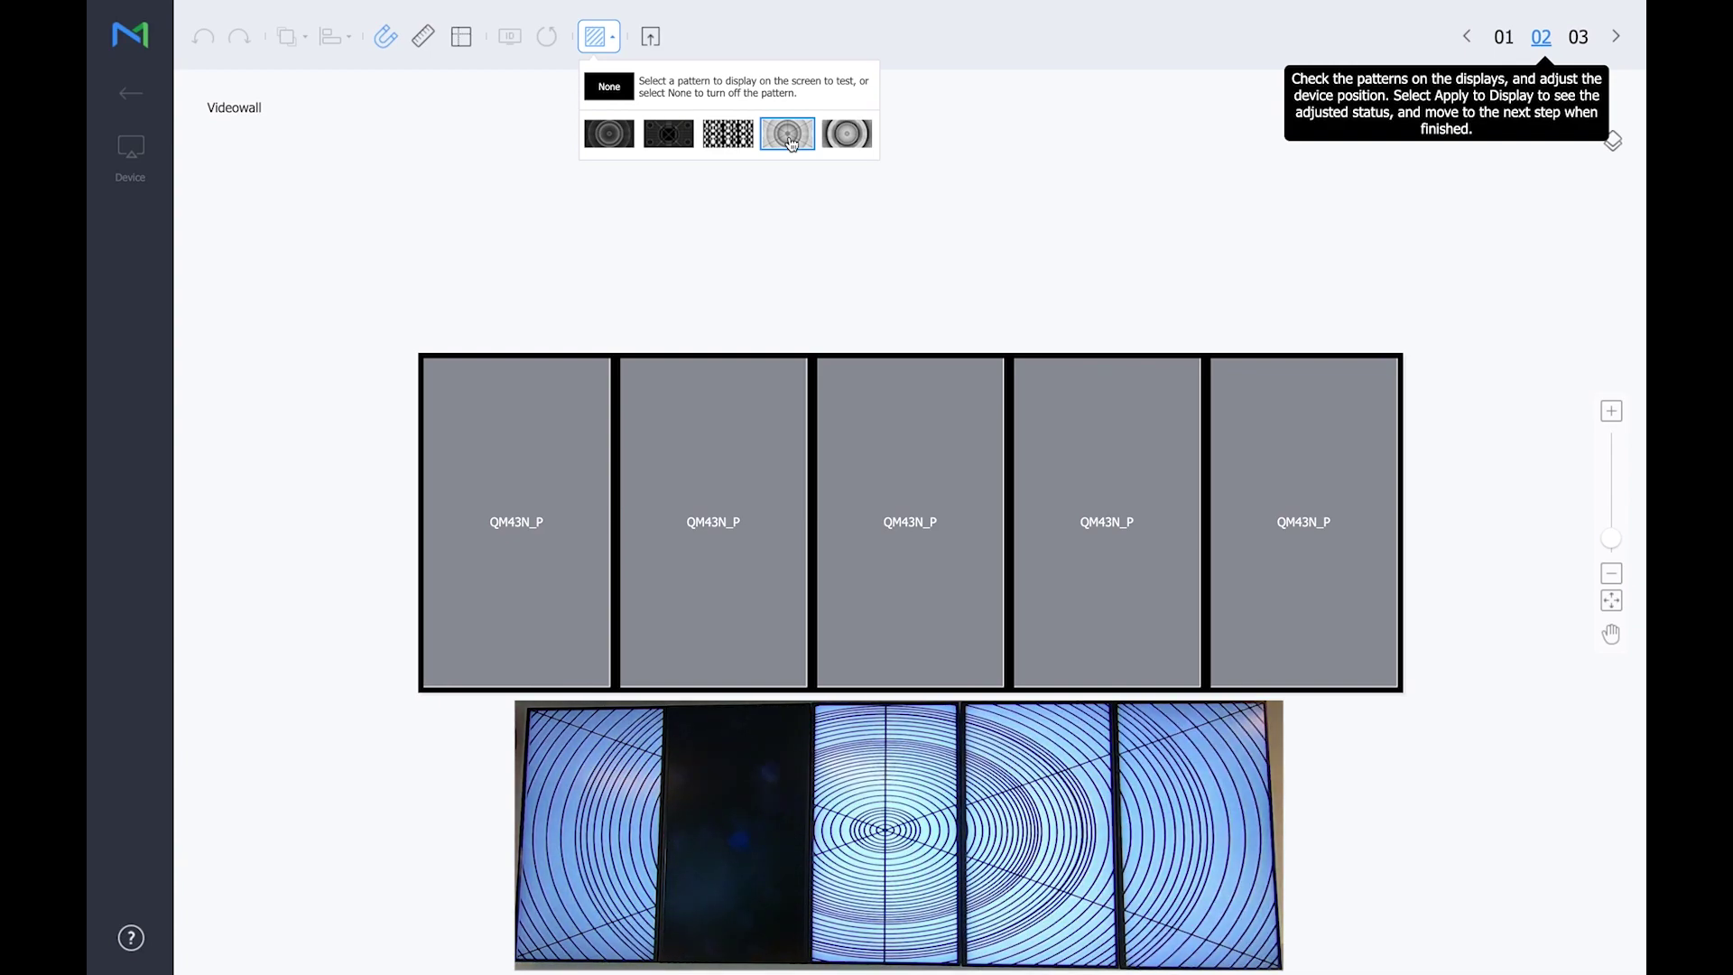
{"action": "left_click", "coordinate": [1583, 38]}
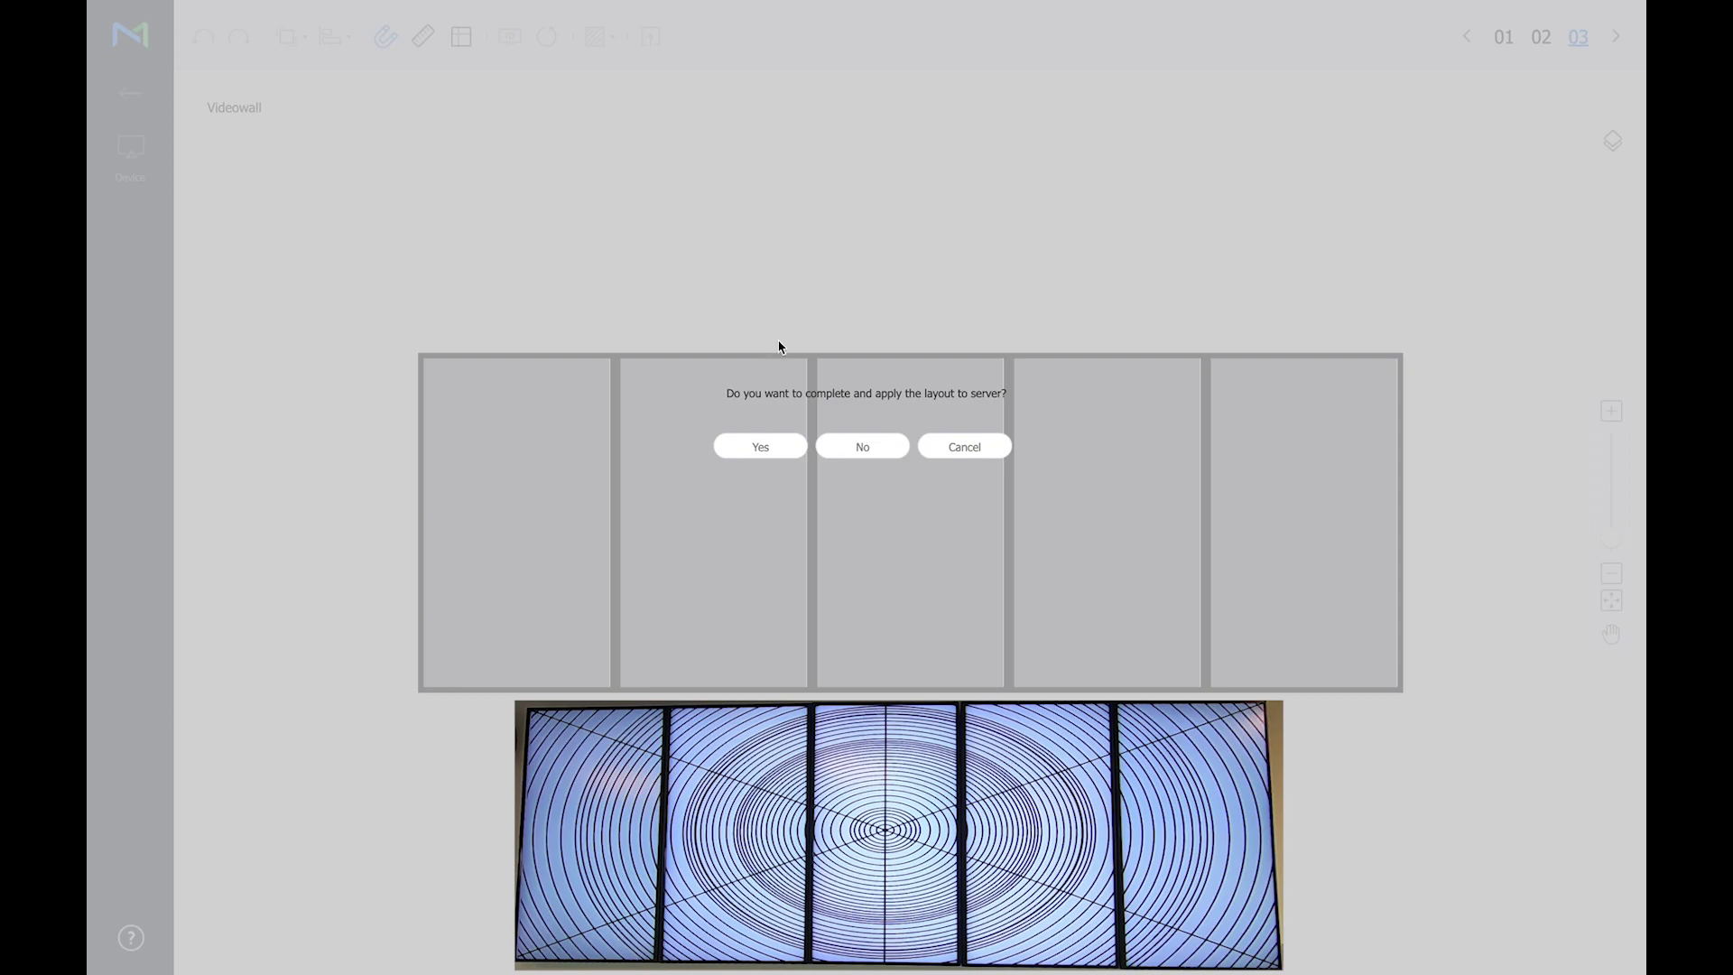
- Confirm applying the completed layout to the server
{"action": "left_click", "coordinate": [761, 447]}
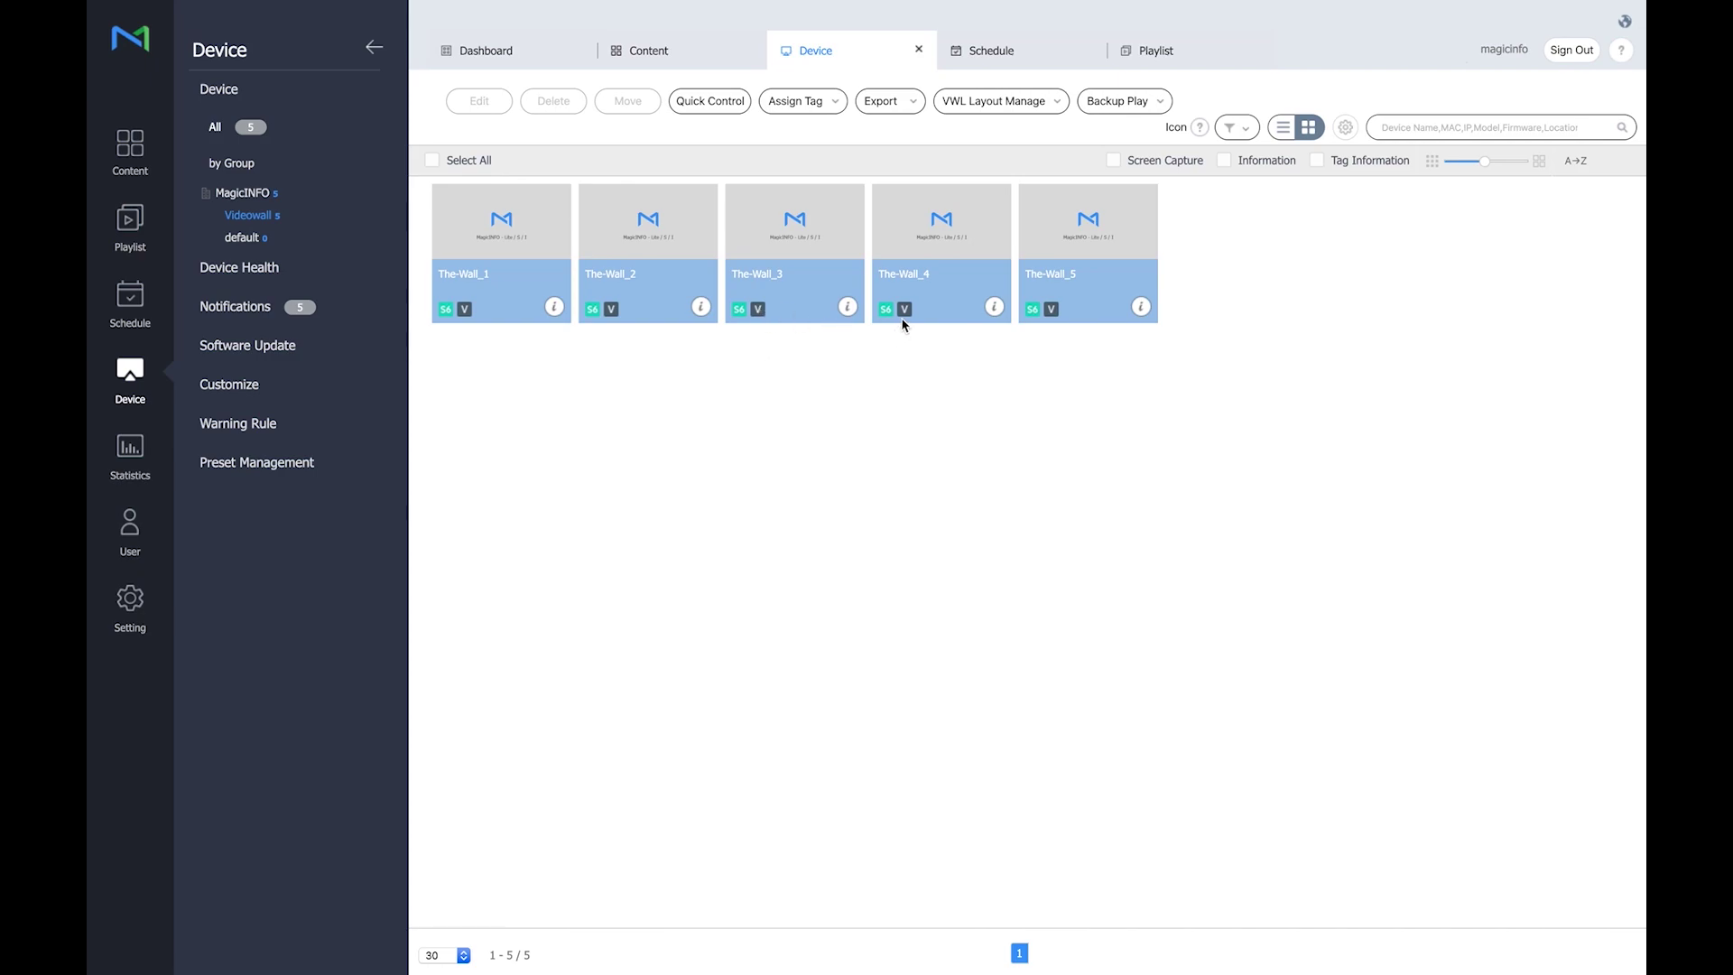
- Create a new VWL document in Web Author targeting the Videowall group
{"action": "left_click", "coordinate": [138, 147]}
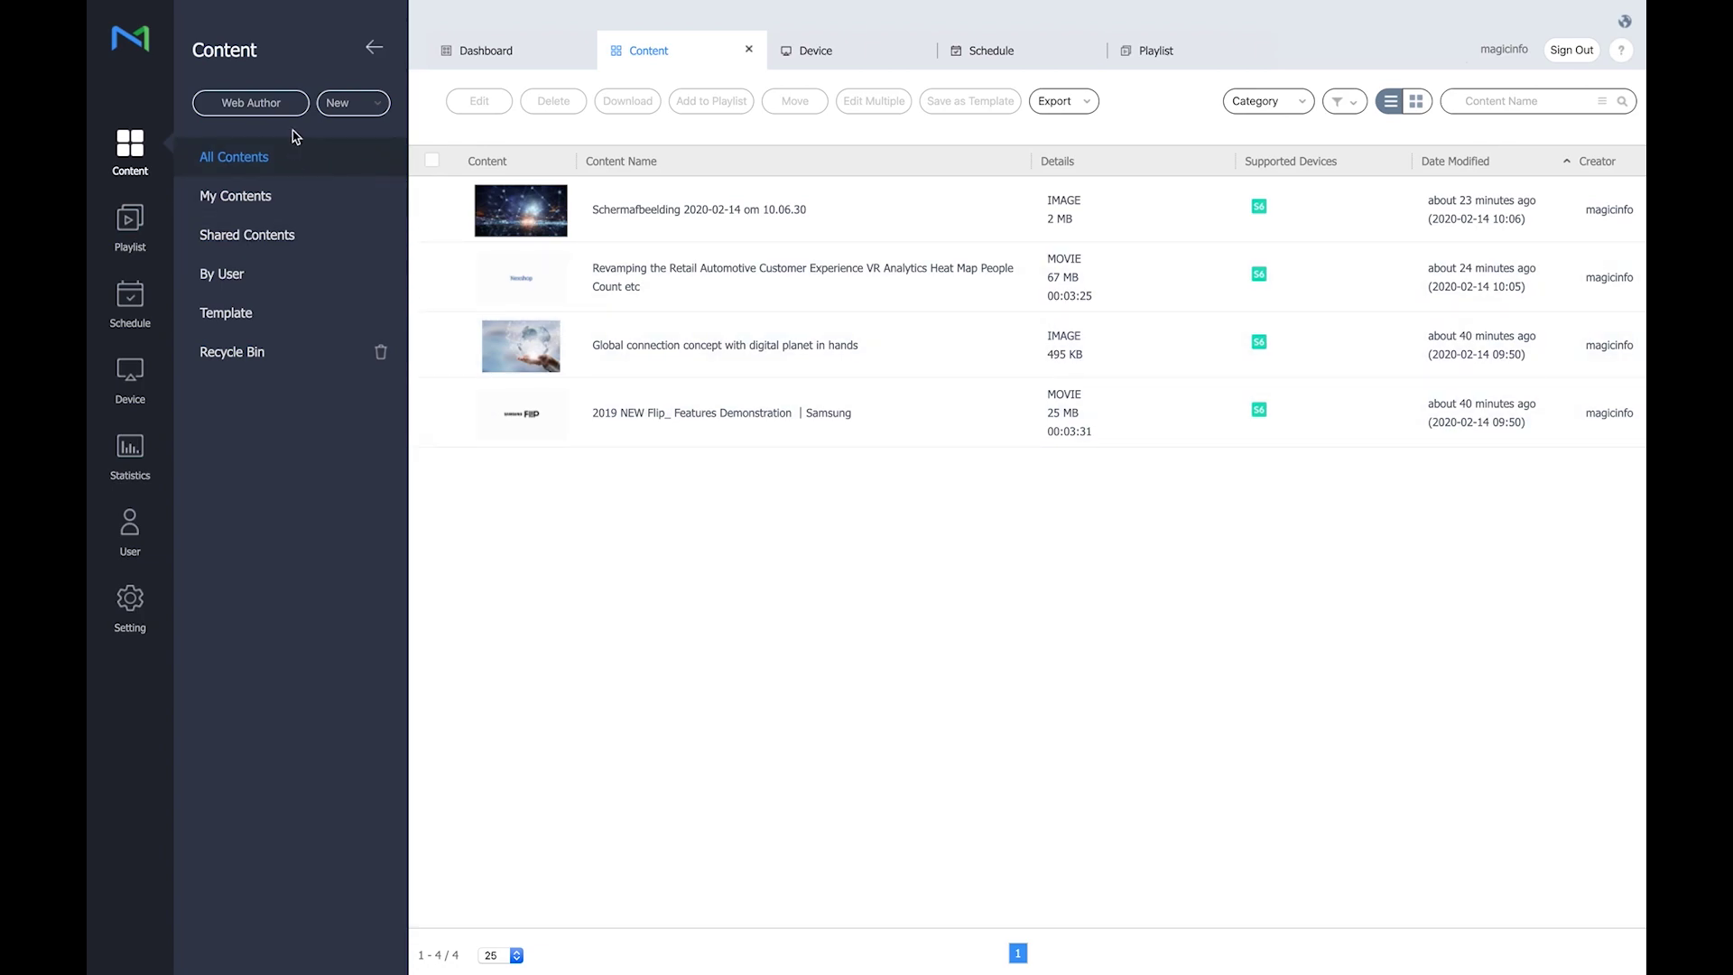
{"action": "left_click", "coordinate": [251, 102]}
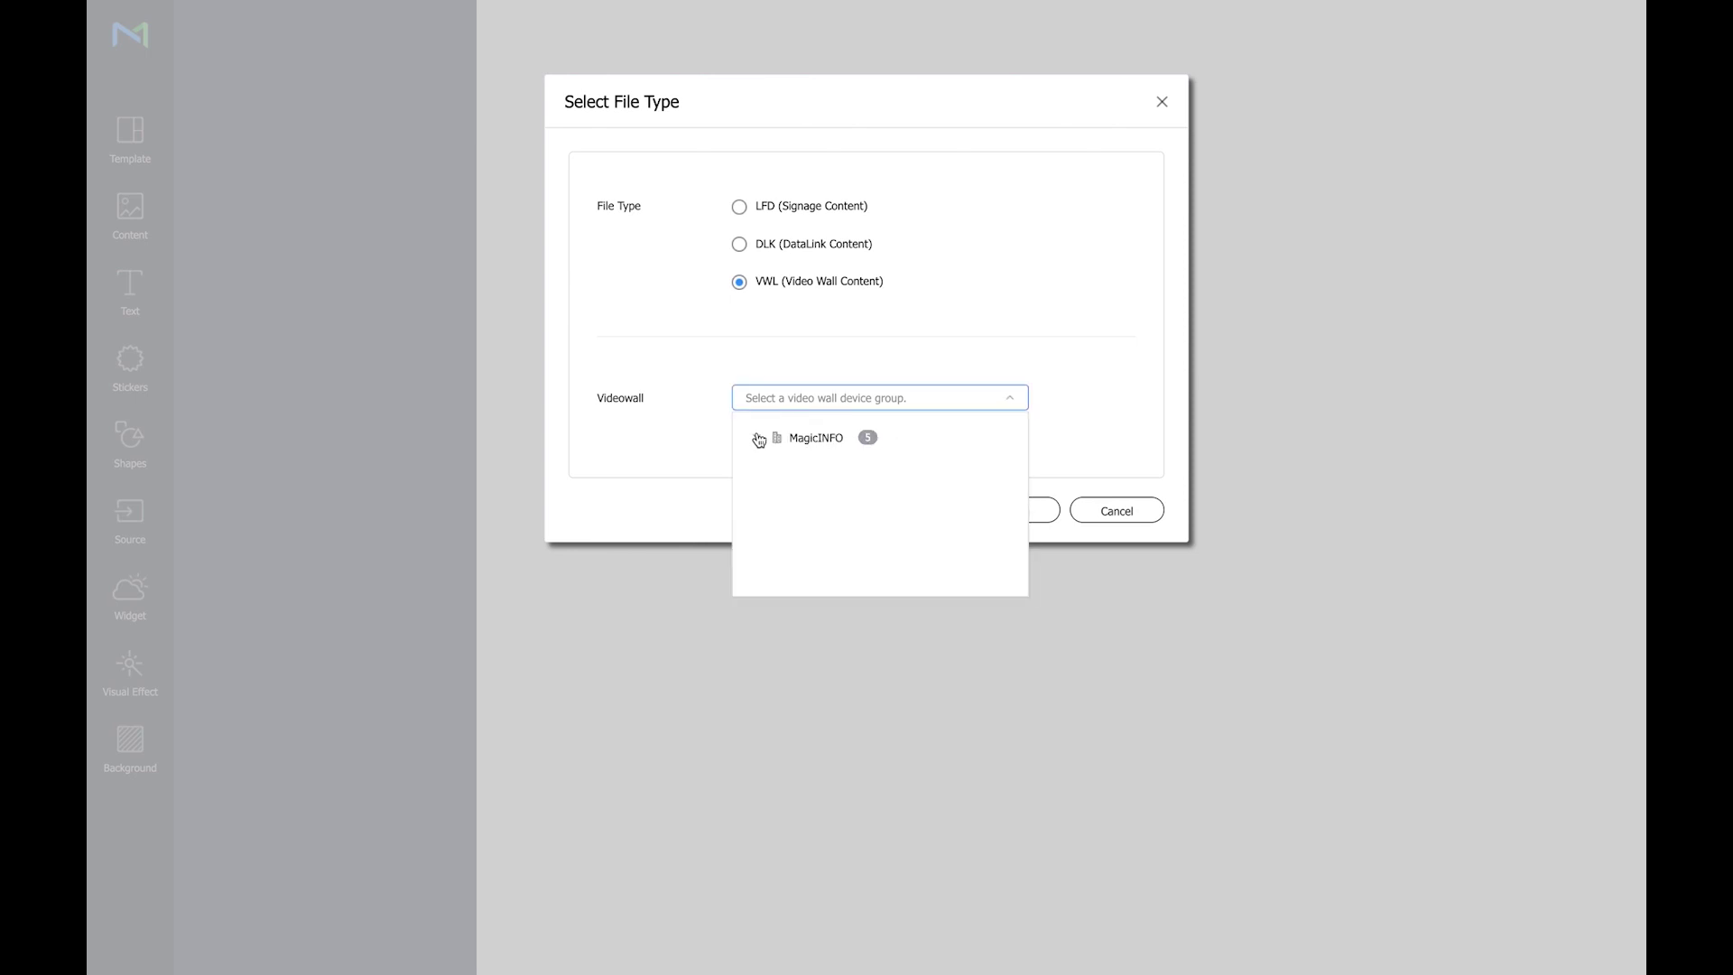
{"action": "left_click", "coordinate": [758, 438]}
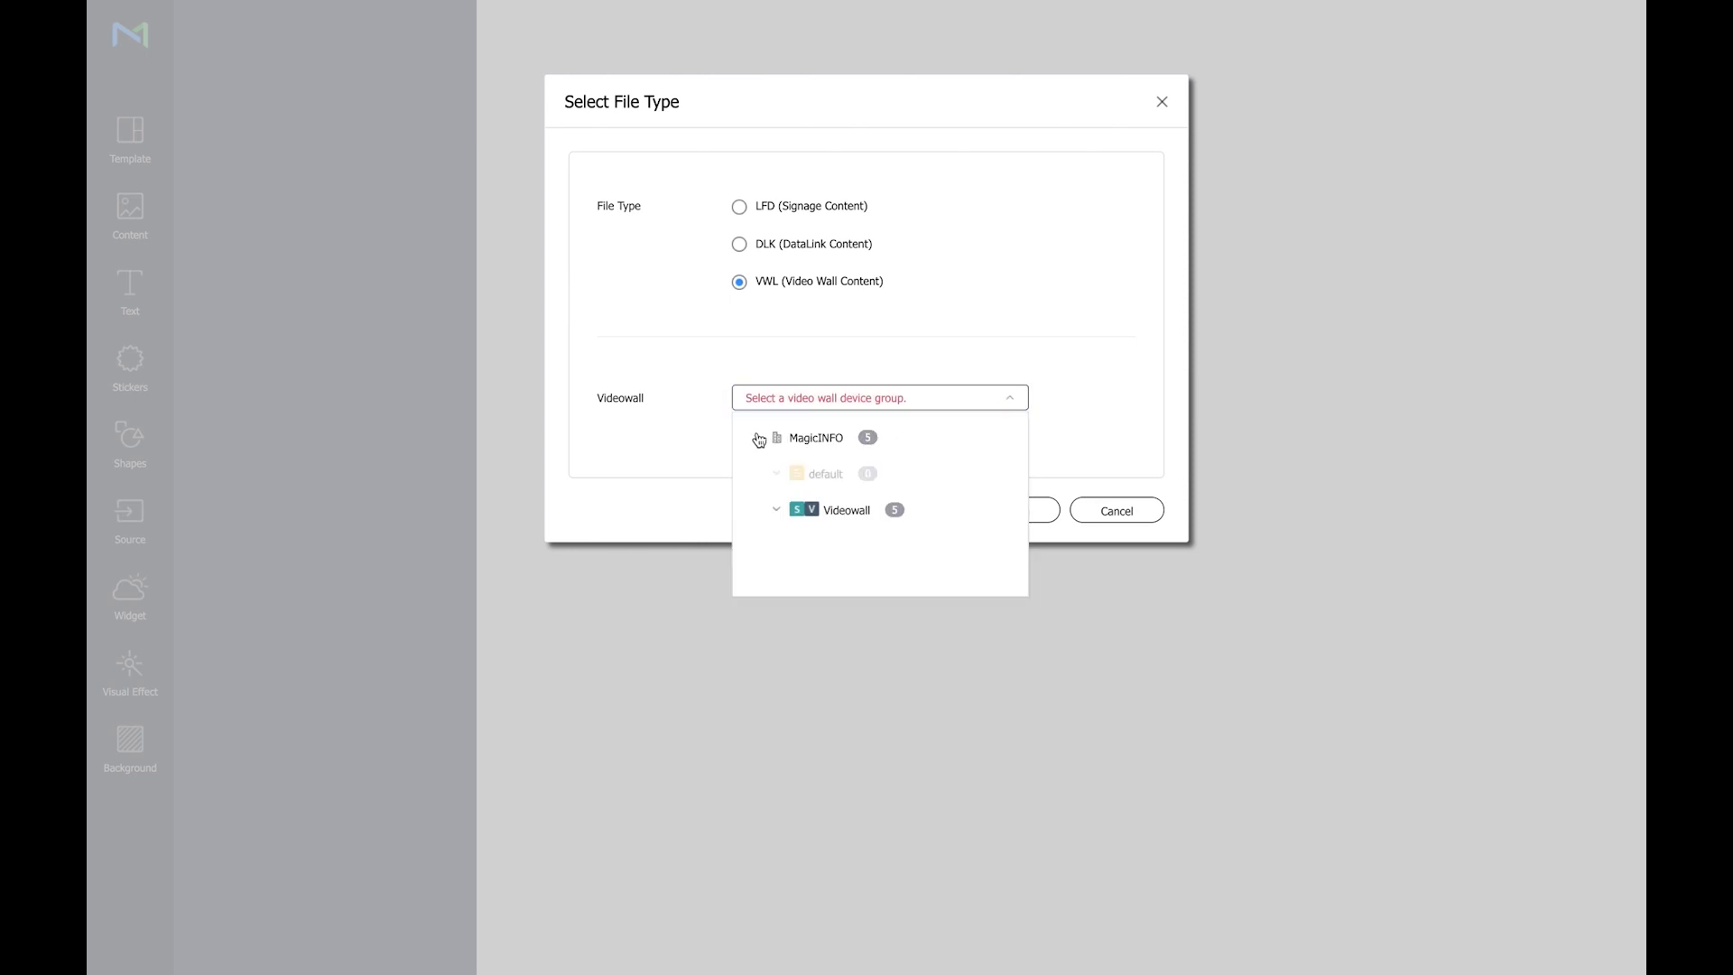
{"action": "left_click", "coordinate": [823, 517]}
{"action": "left_click", "coordinate": [1060, 454]}
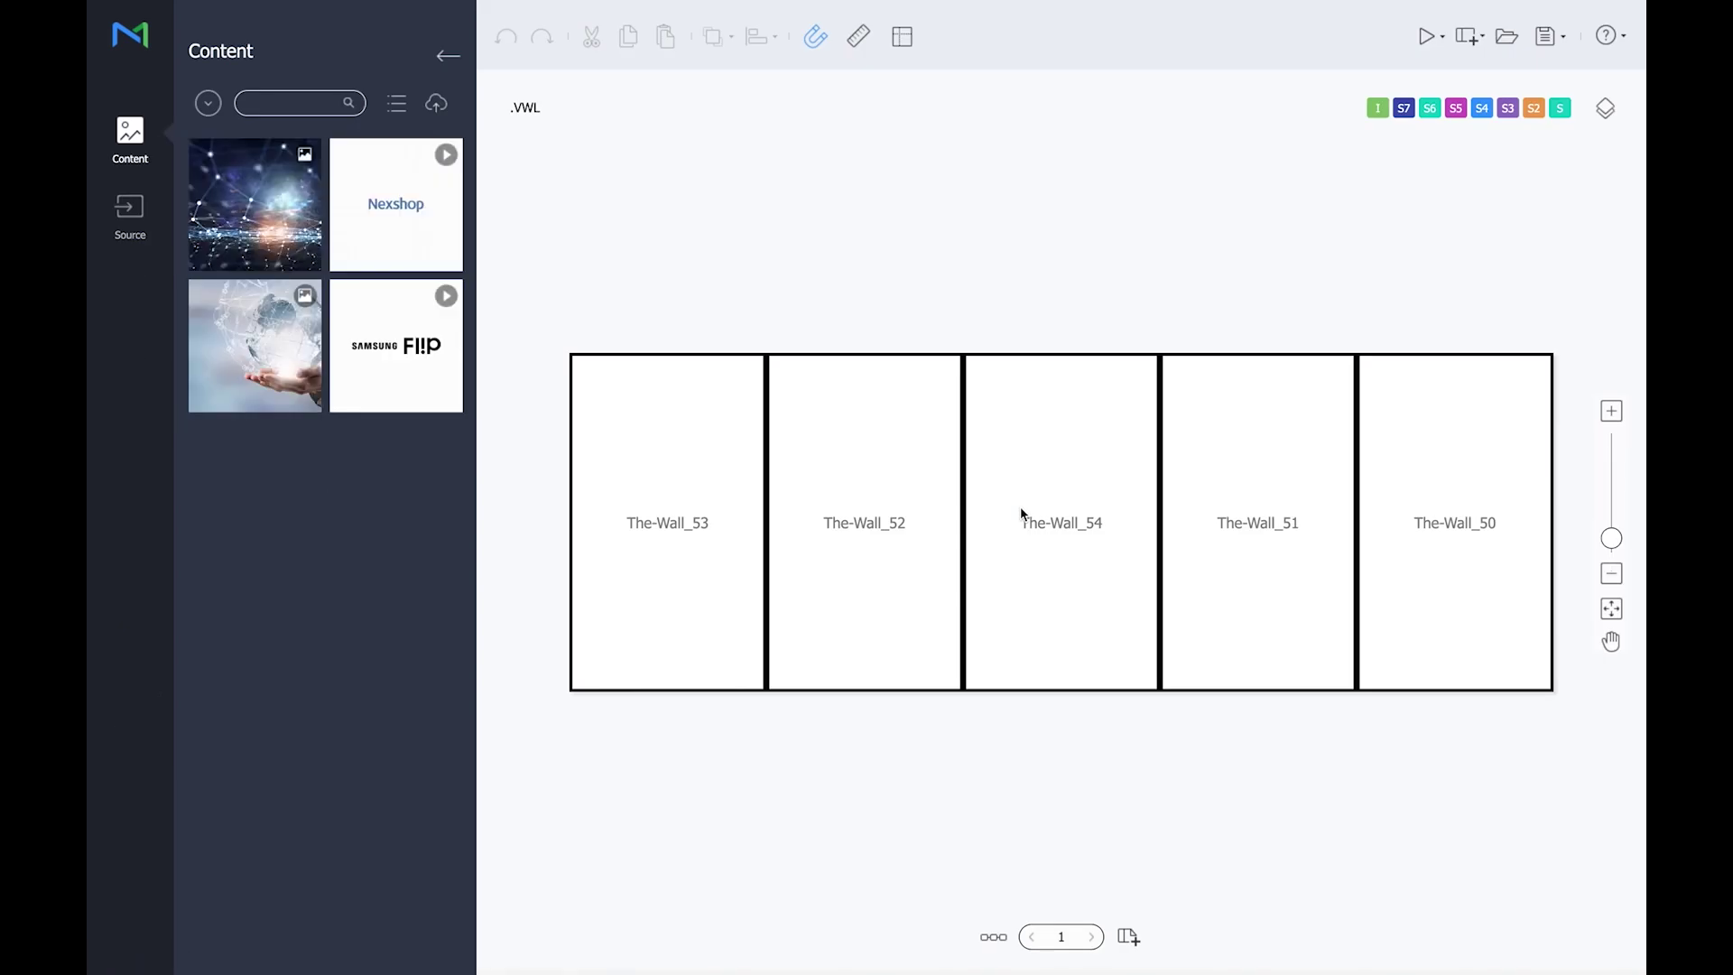
- Place the Samsung Flip video on The-Wall_52 and stretch it across three displays
{"action": "mouse_move", "coordinate": [459, 394]}
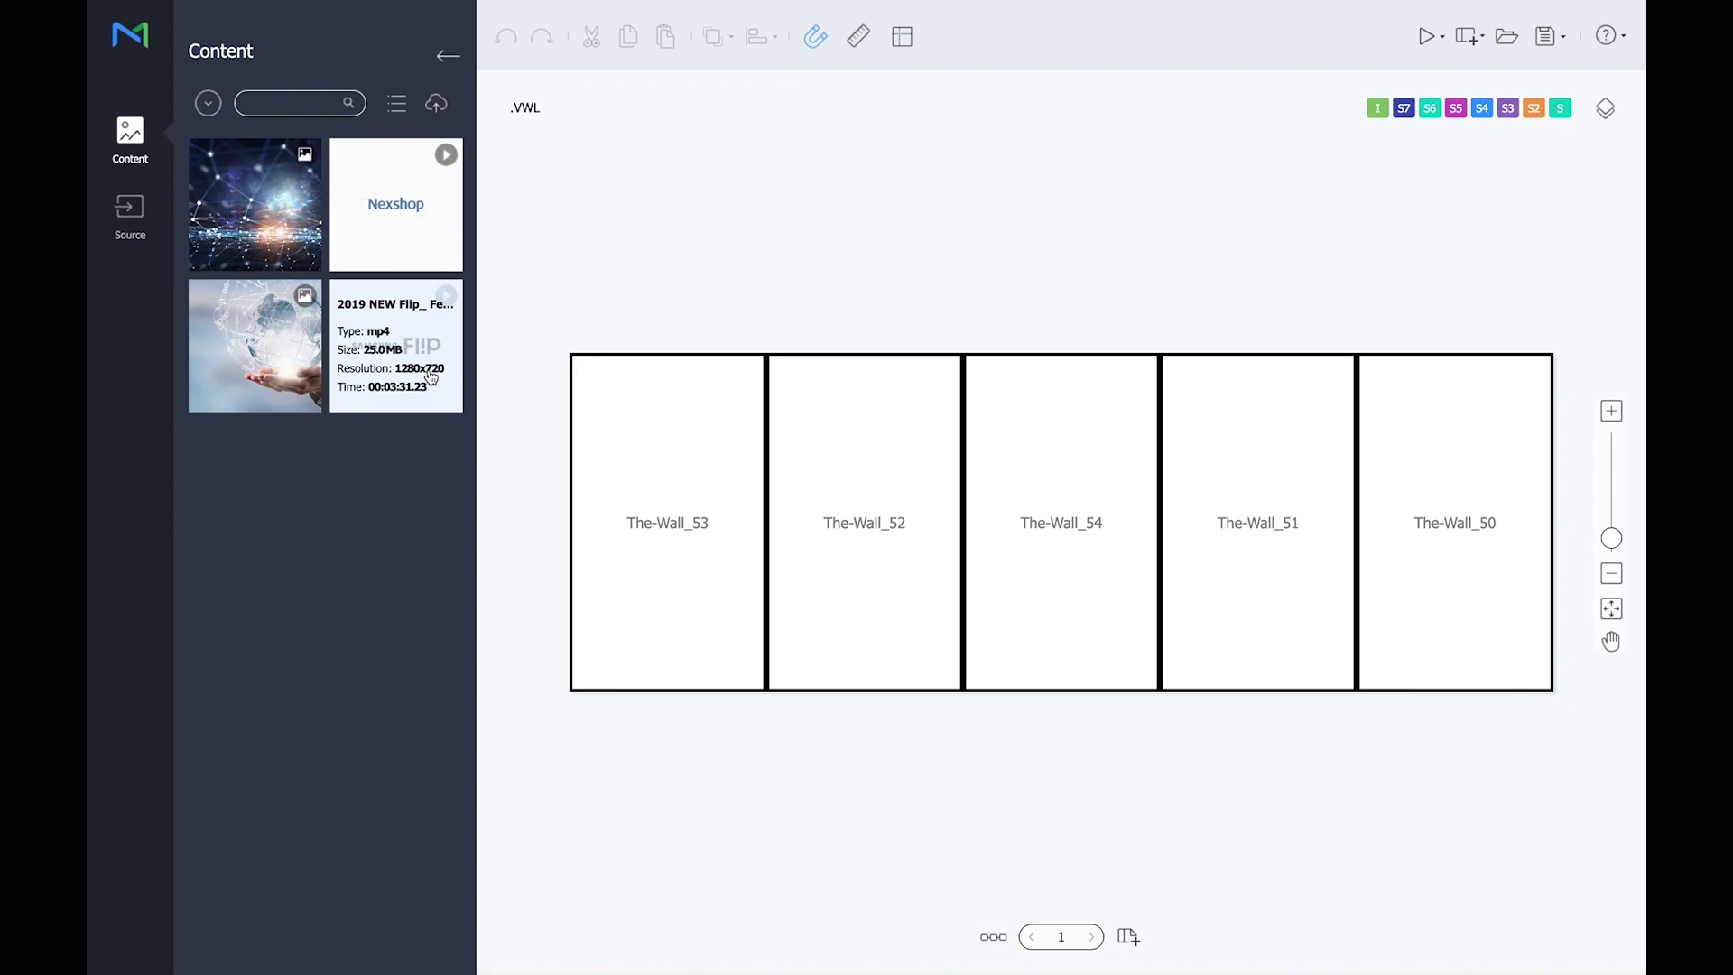
{"action": "left_click_drag", "start_coordinate": [431, 377], "coordinate": [567, 522]}
{"action": "left_click_drag", "start_coordinate": [965, 522], "coordinate": [1166, 538]}
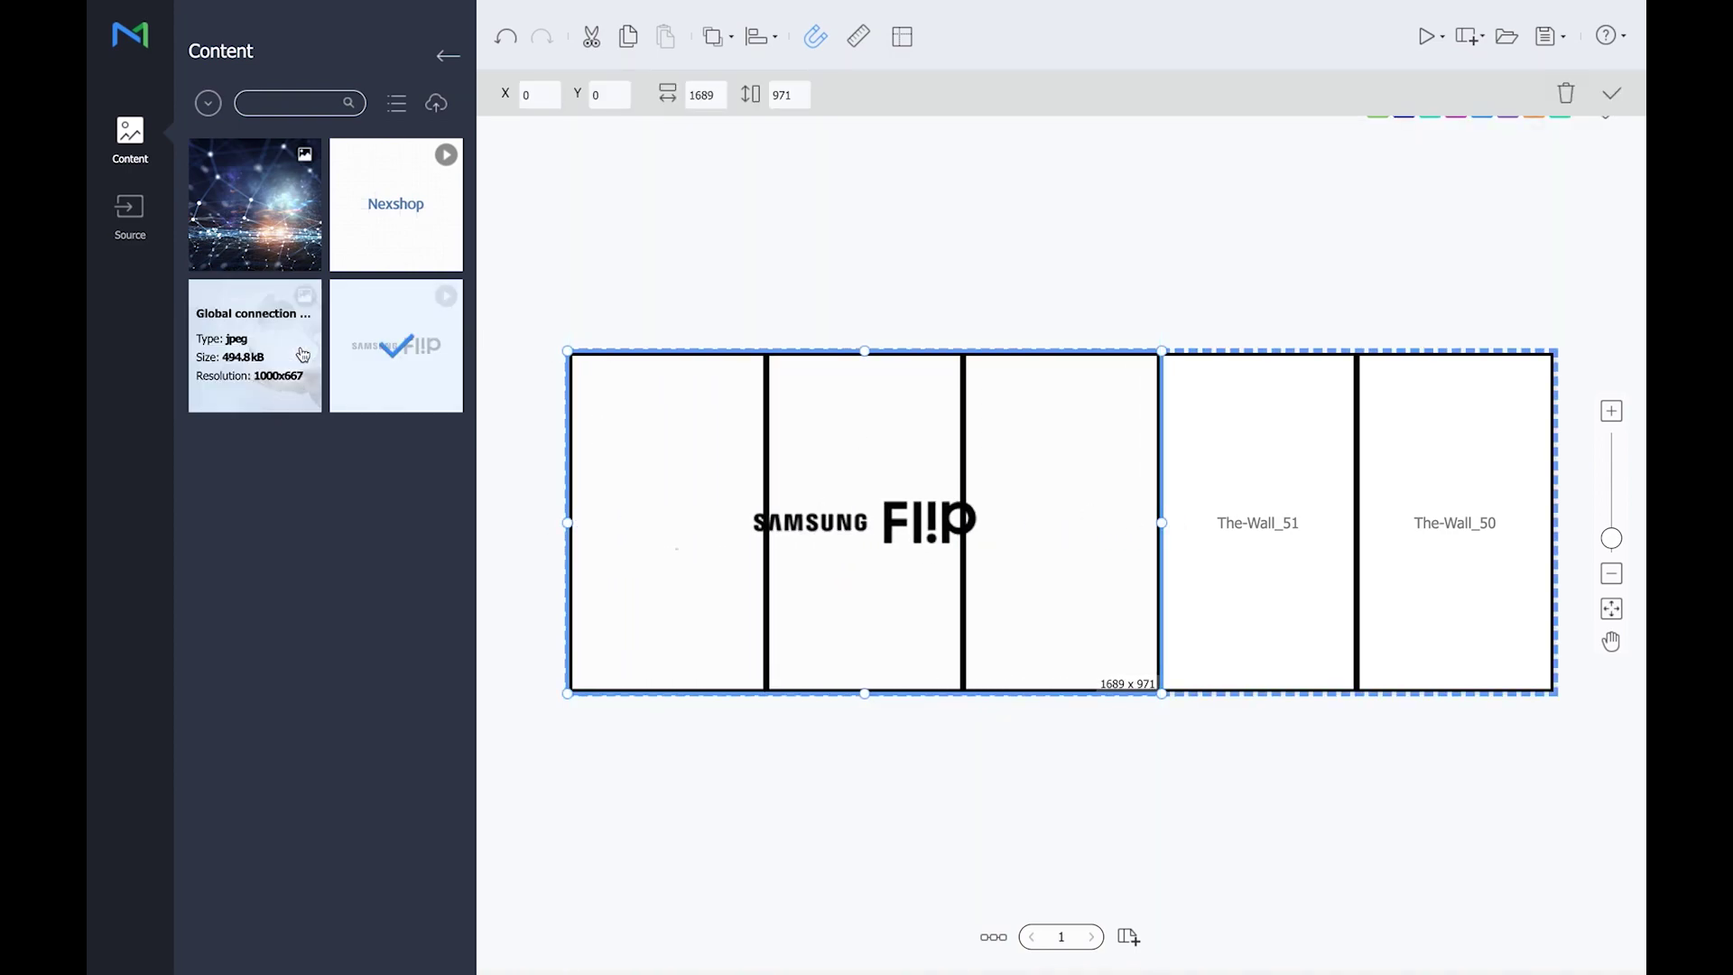
- Place the globe image on The-Wall_51 and stretch it over The-Wall_50
{"action": "left_click_drag", "start_coordinate": [254, 345], "coordinate": [1309, 578]}
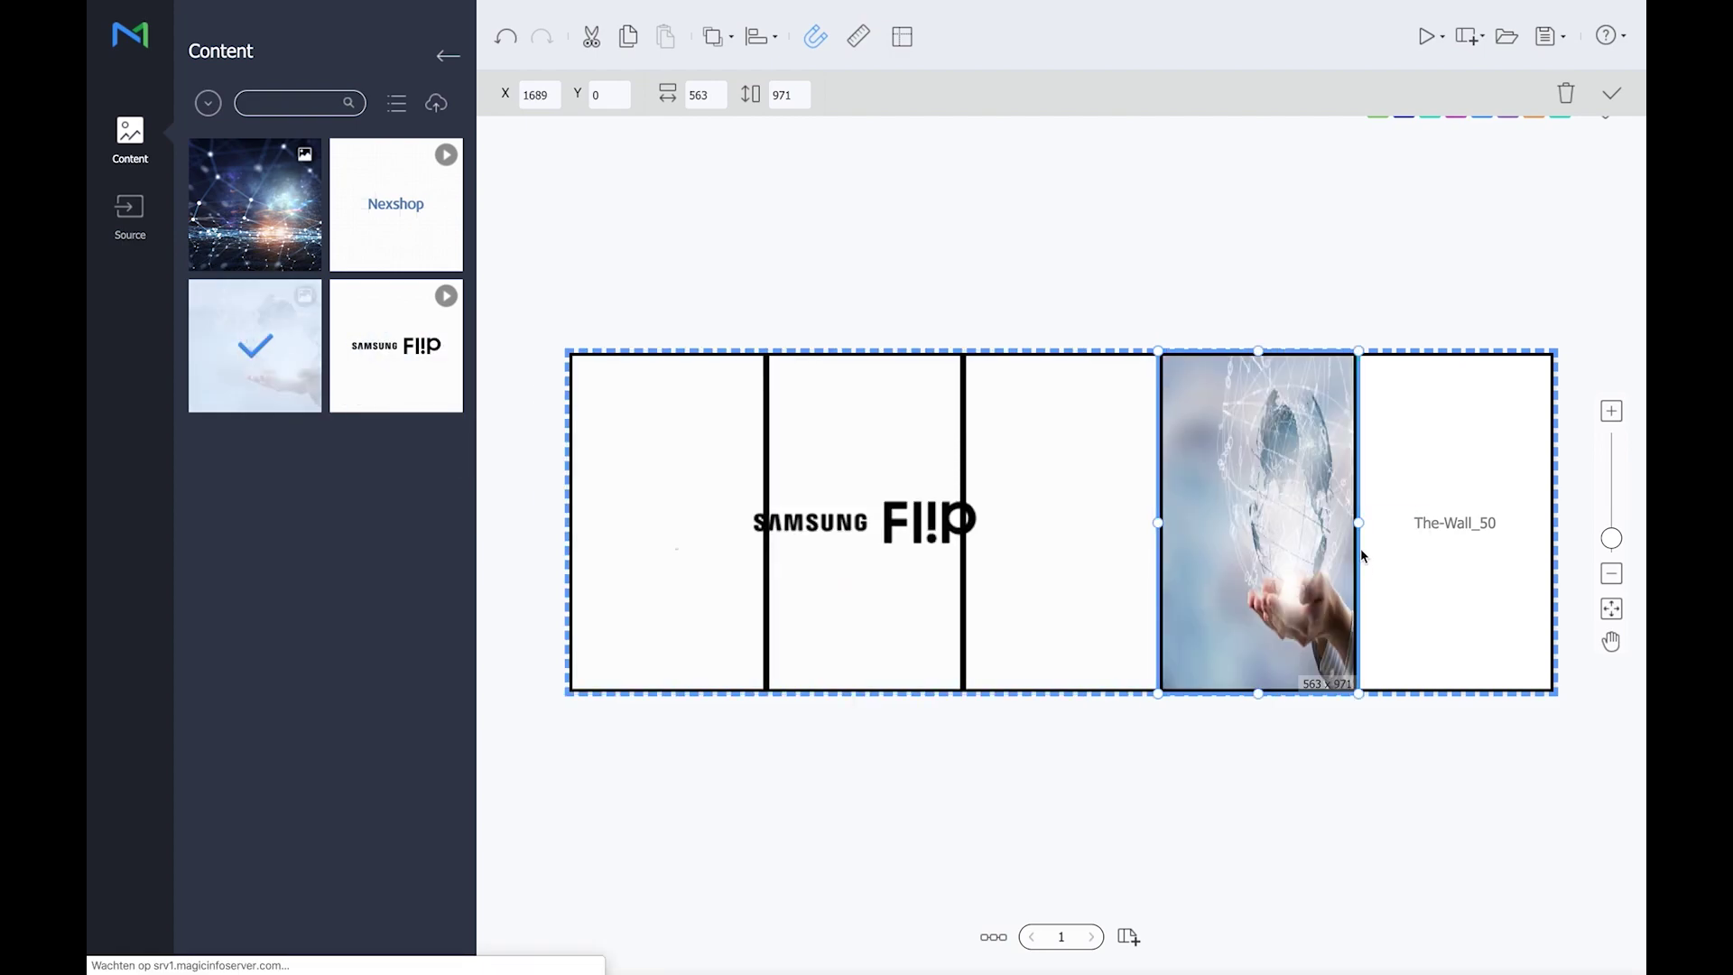
{"action": "left_click_drag", "start_coordinate": [1359, 522], "coordinate": [1554, 522]}
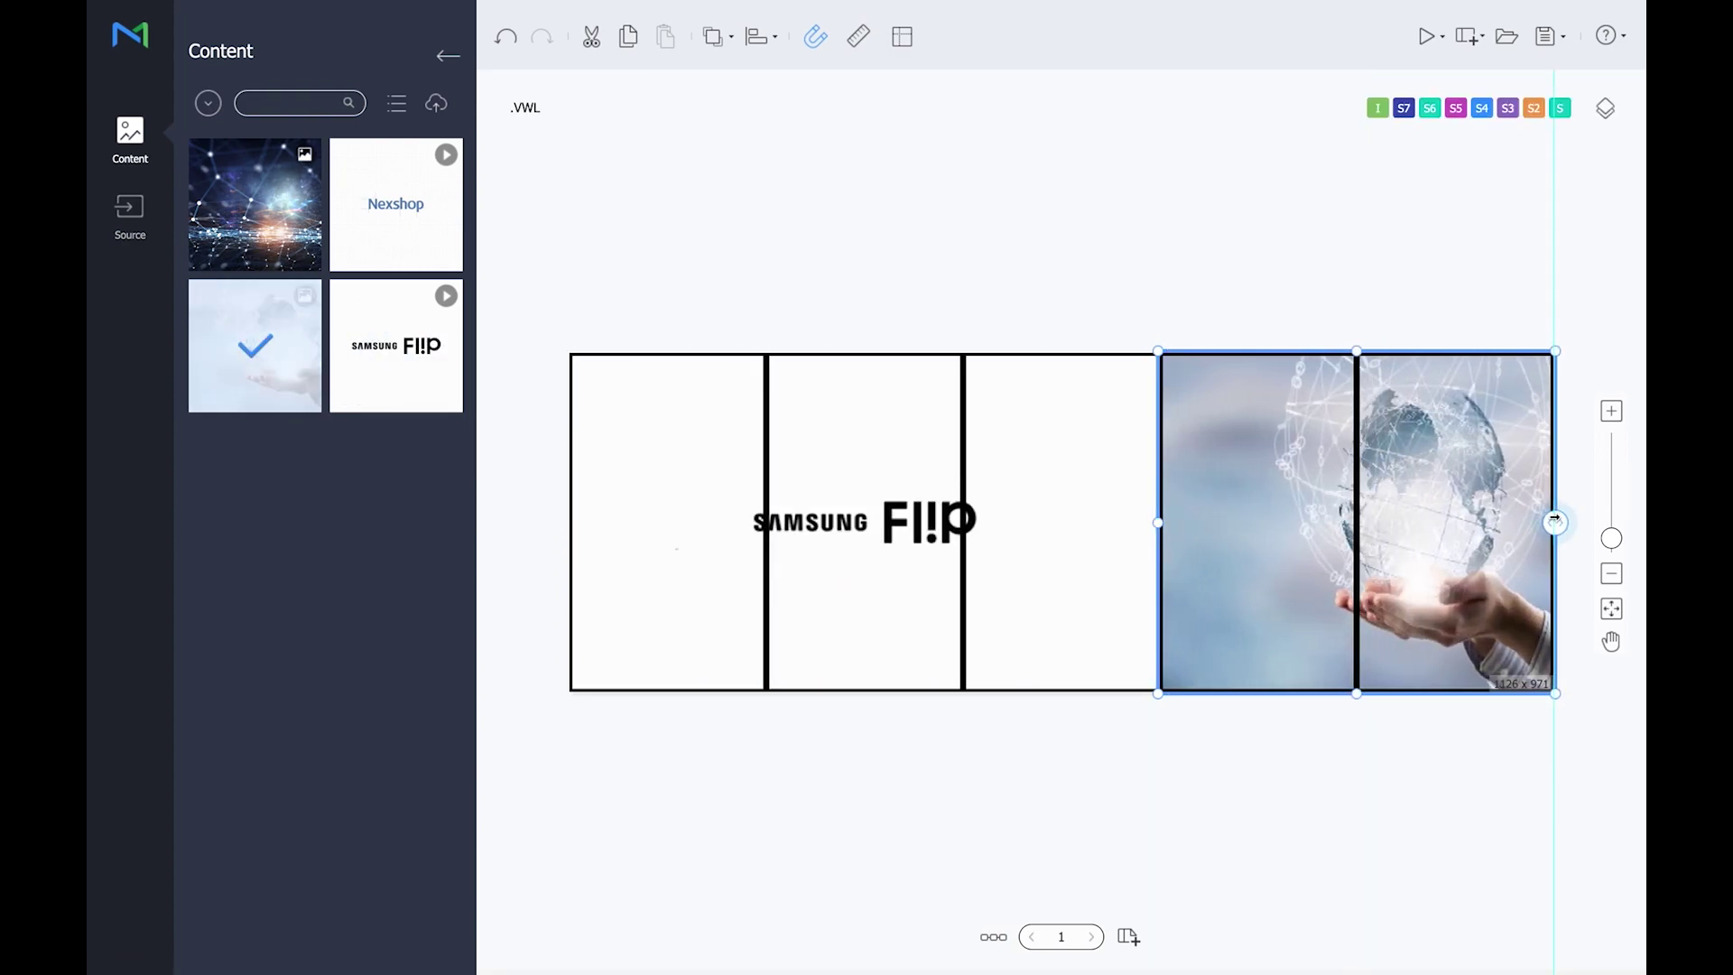
{"action": "left_click", "coordinate": [1334, 772]}
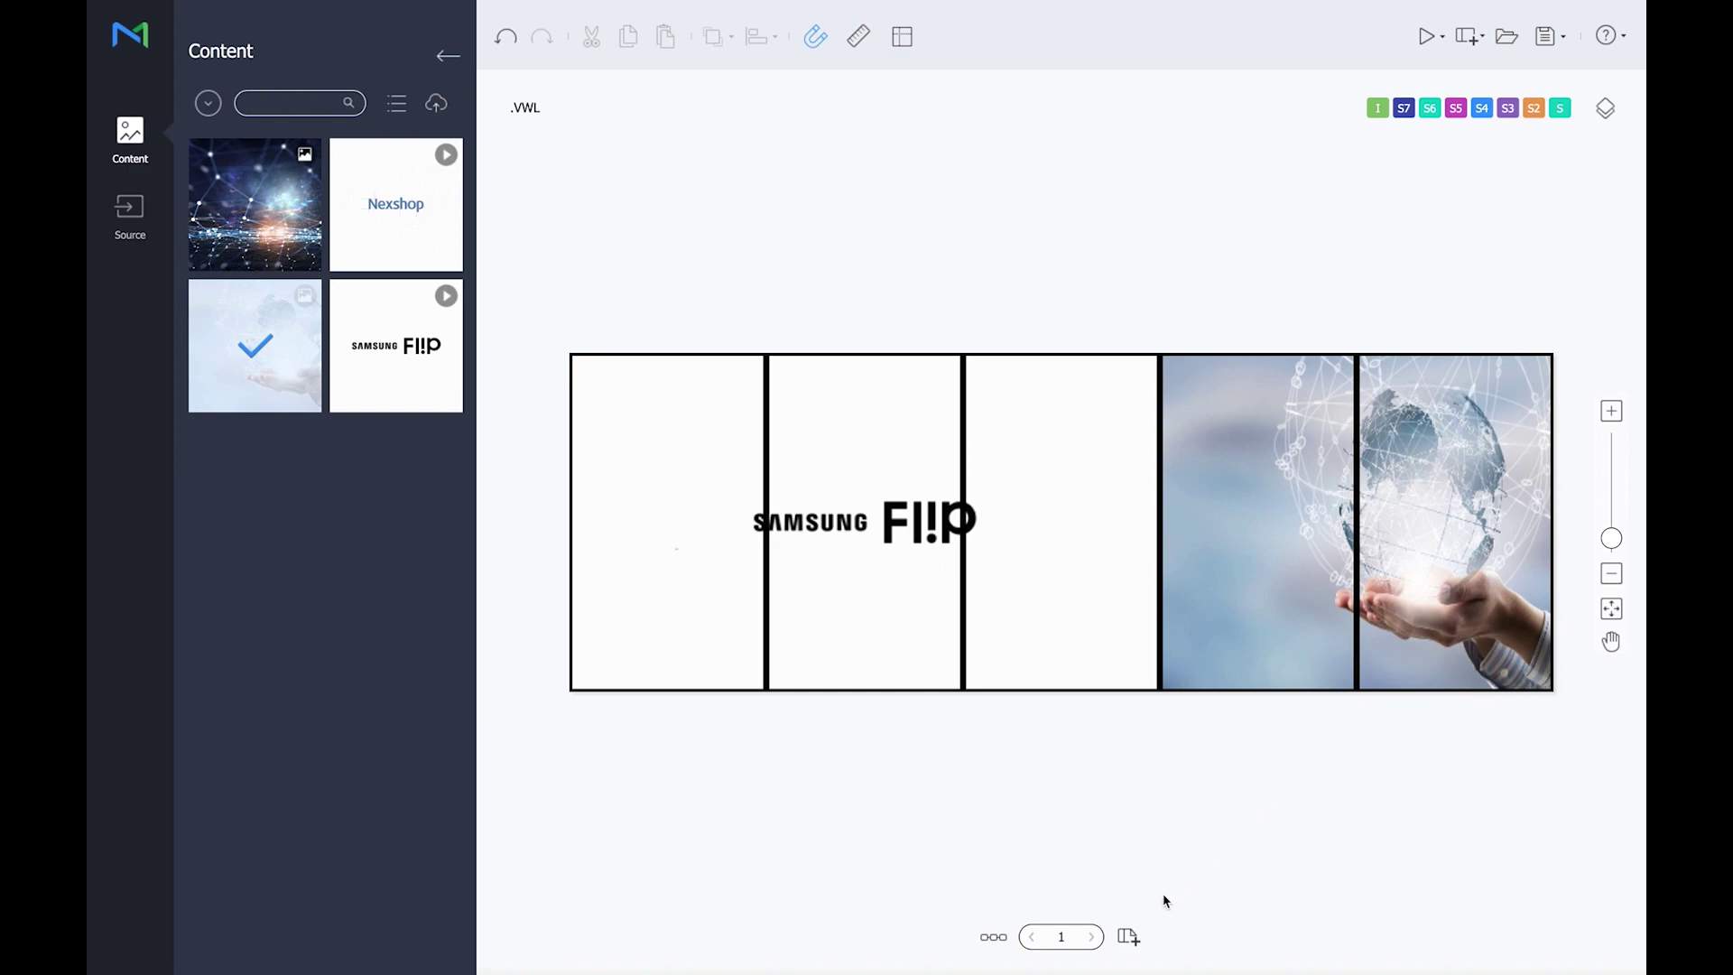
- Add a second page with the Nexshop video stretched across three screens
{"action": "left_click", "coordinate": [1130, 937]}
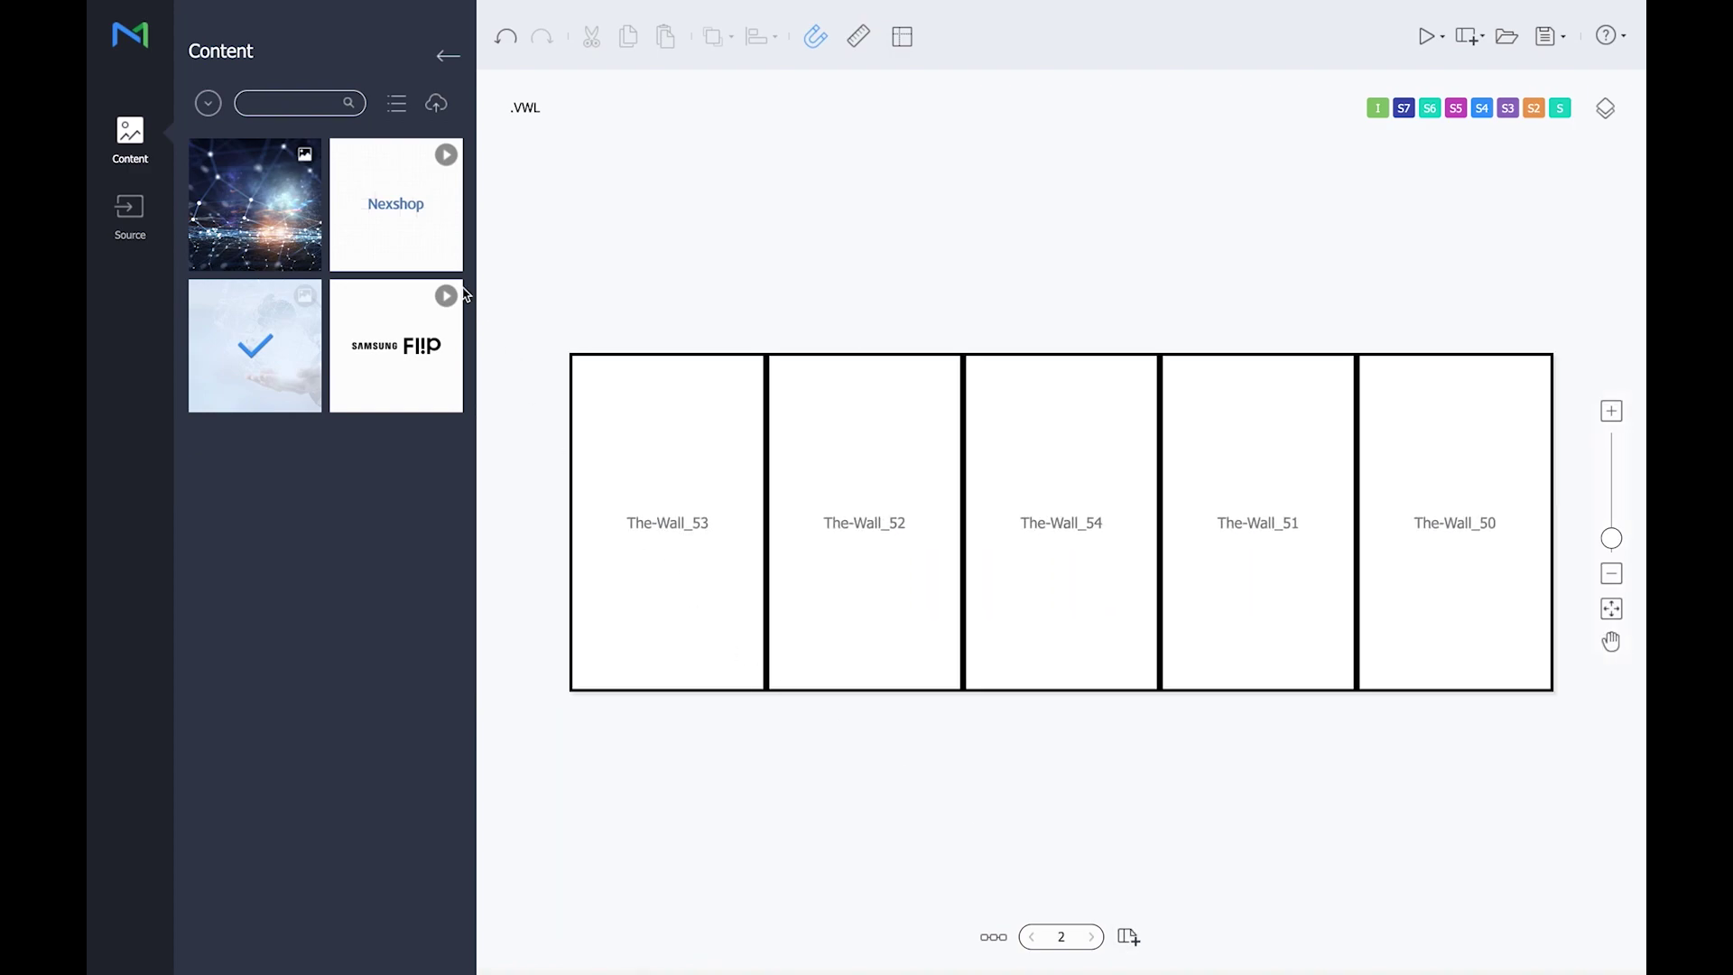
{"action": "mouse_move", "coordinate": [444, 249]}
{"action": "left_click_drag", "start_coordinate": [444, 249], "coordinate": [961, 522]}
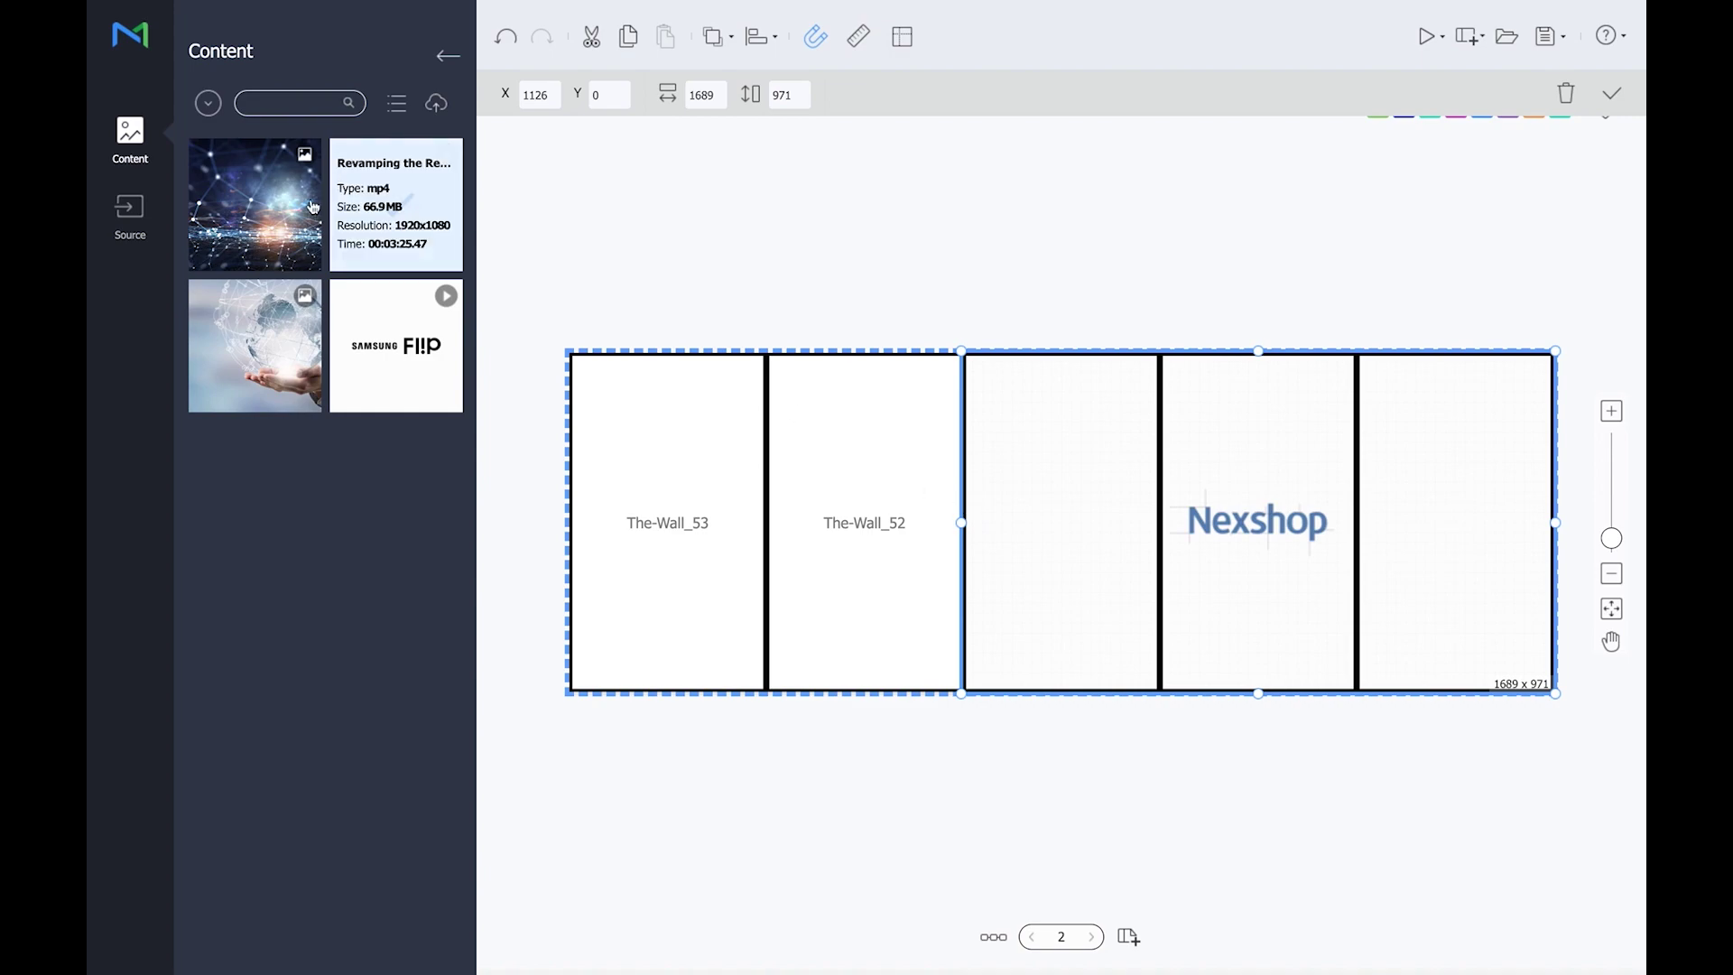
{"action": "left_click_drag", "start_coordinate": [271, 213], "coordinate": [965, 522]}
{"action": "left_click", "coordinate": [1264, 287]}
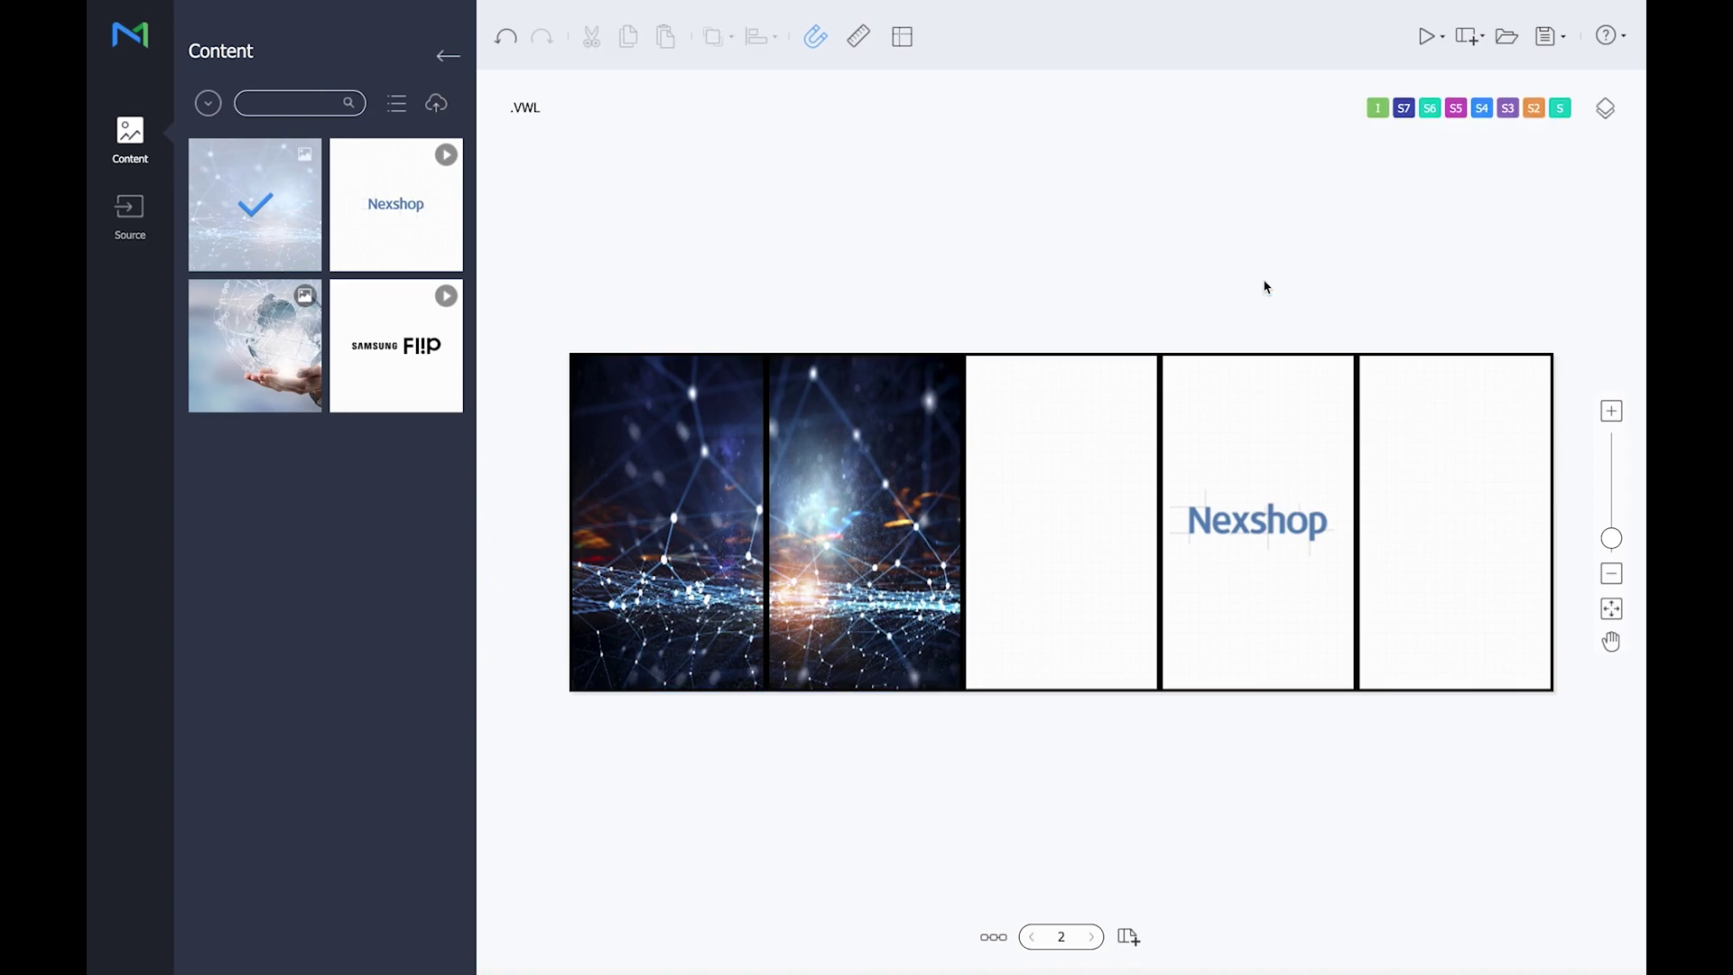
- Save the wall content under the name Videowall
{"action": "left_click", "coordinate": [1549, 36]}
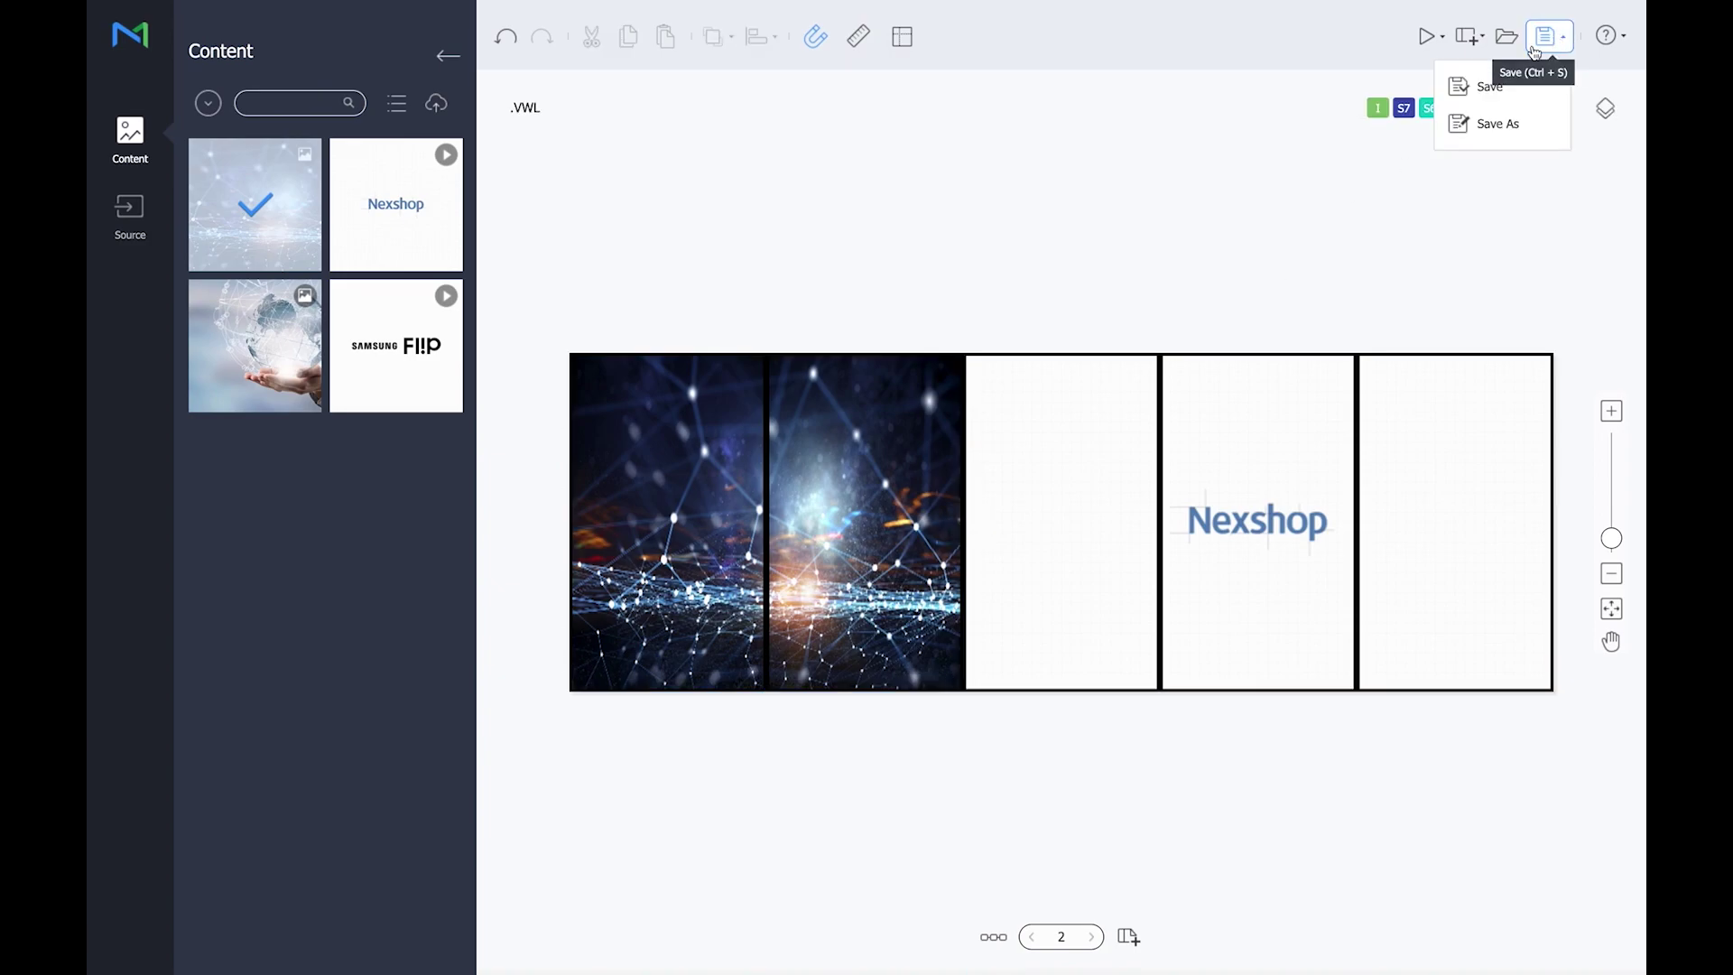
{"action": "left_click", "coordinate": [1493, 84]}
{"action": "double_click", "coordinate": [926, 112]}
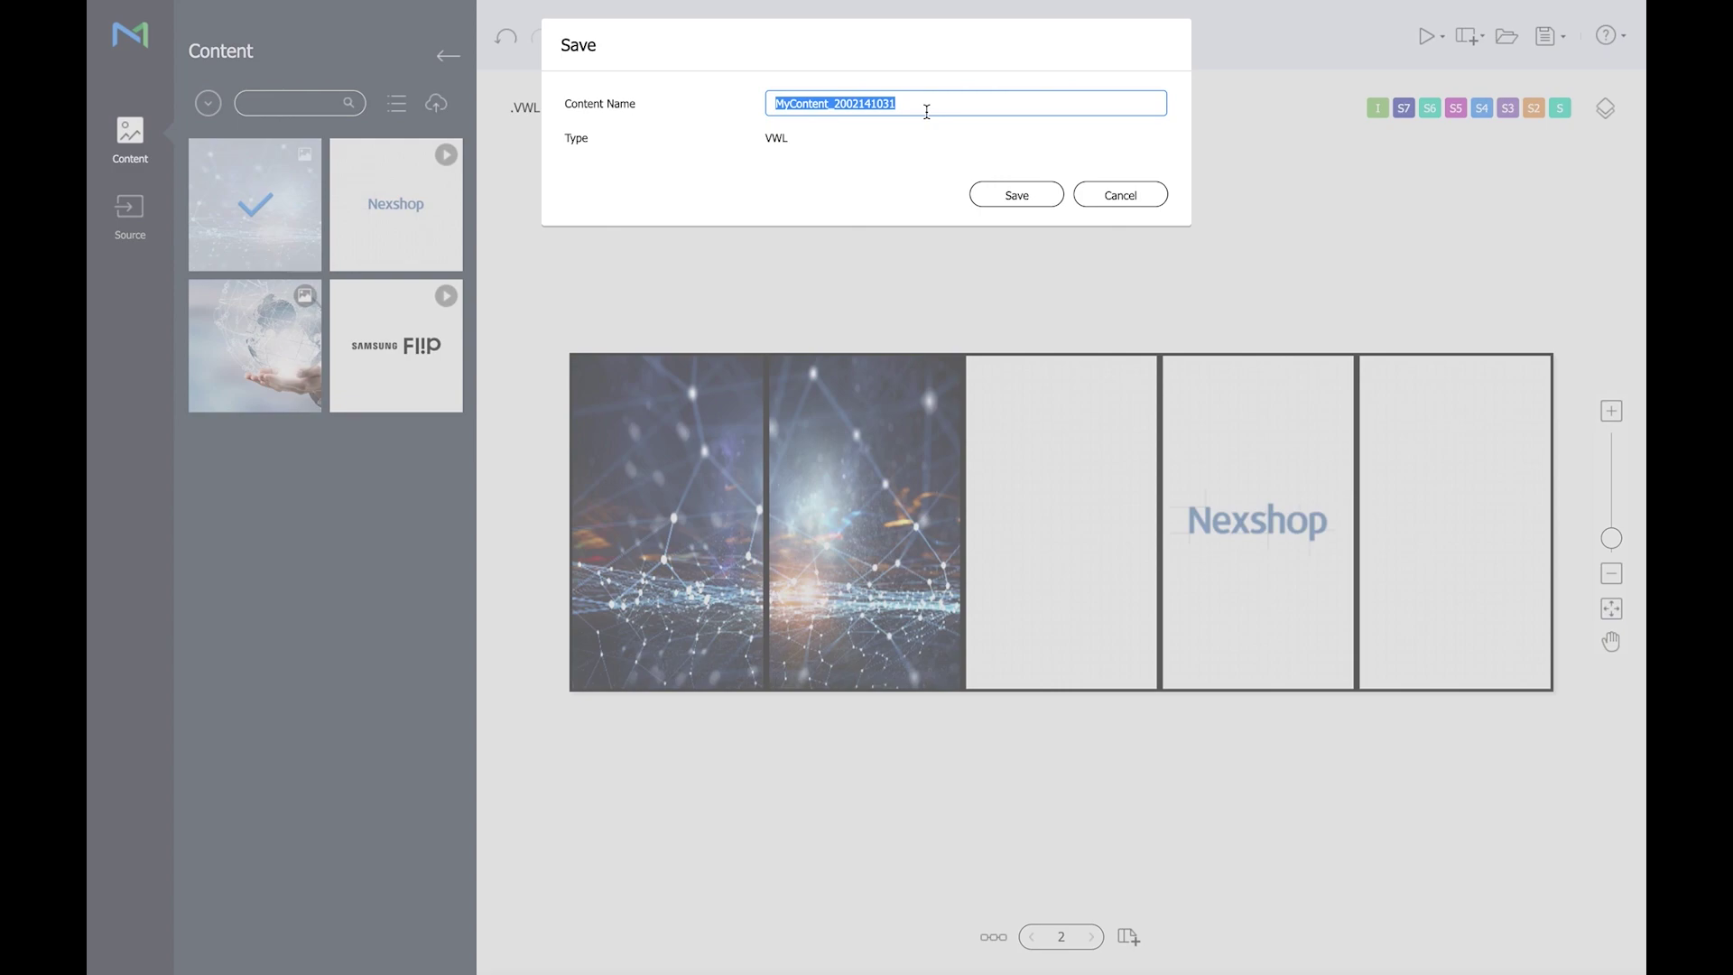
{"action": "type", "text": "Videowall"}
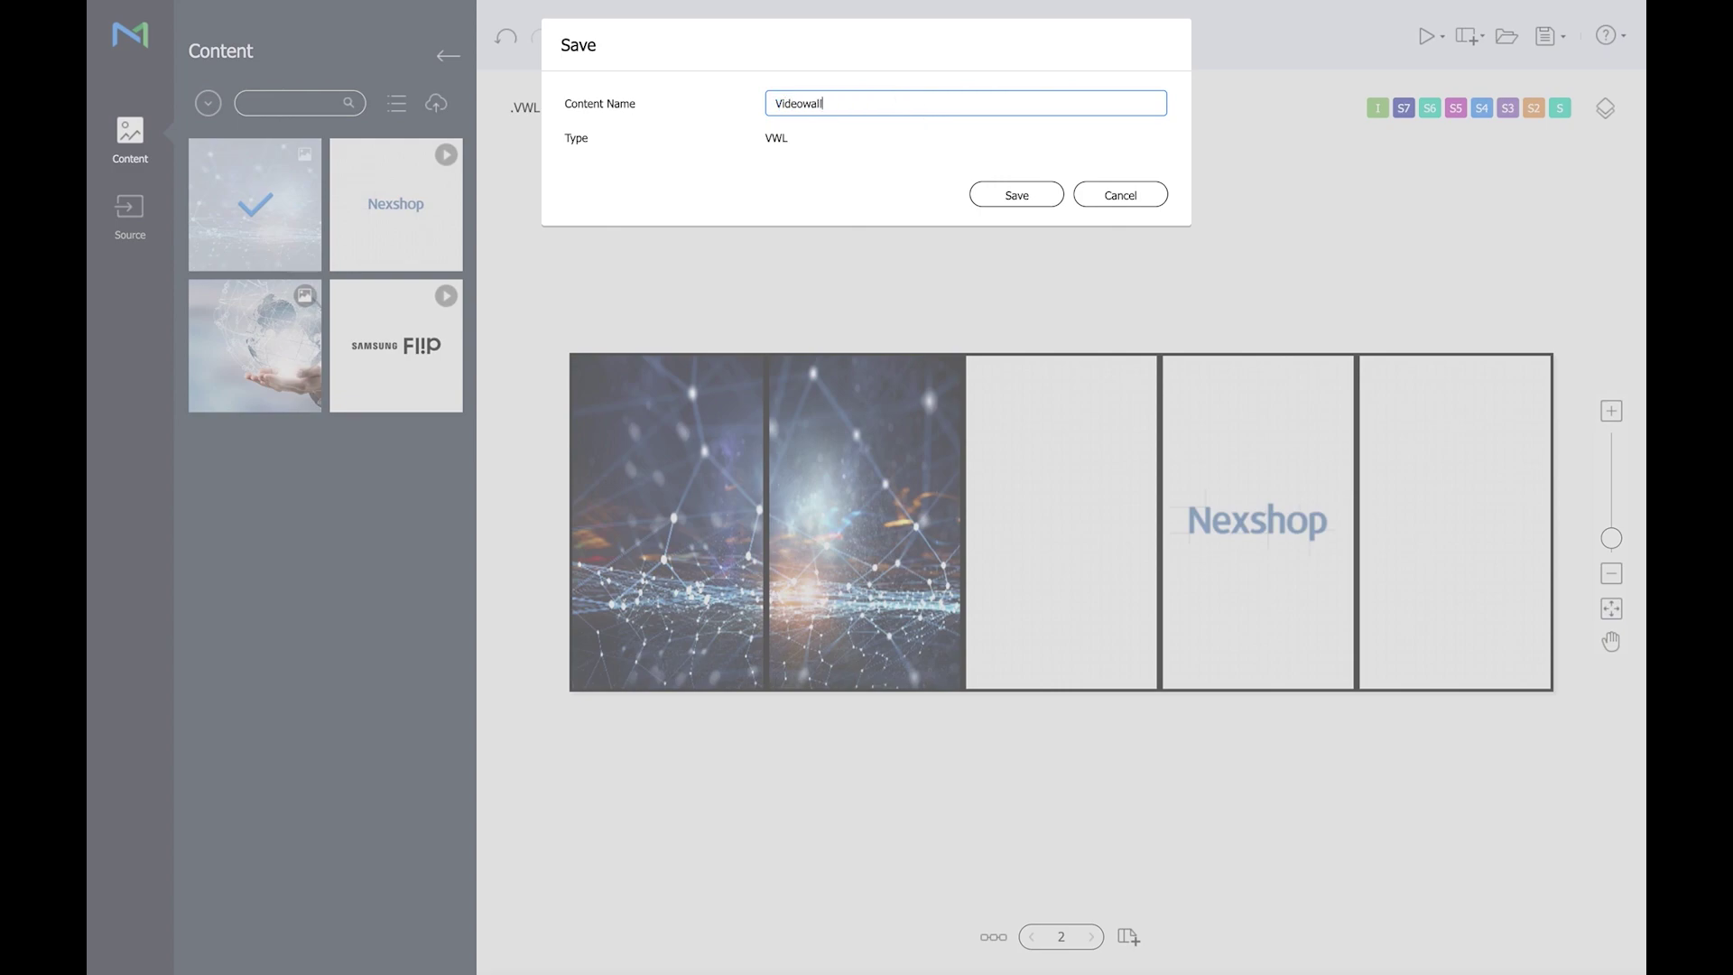
{"action": "left_click", "coordinate": [1018, 195]}
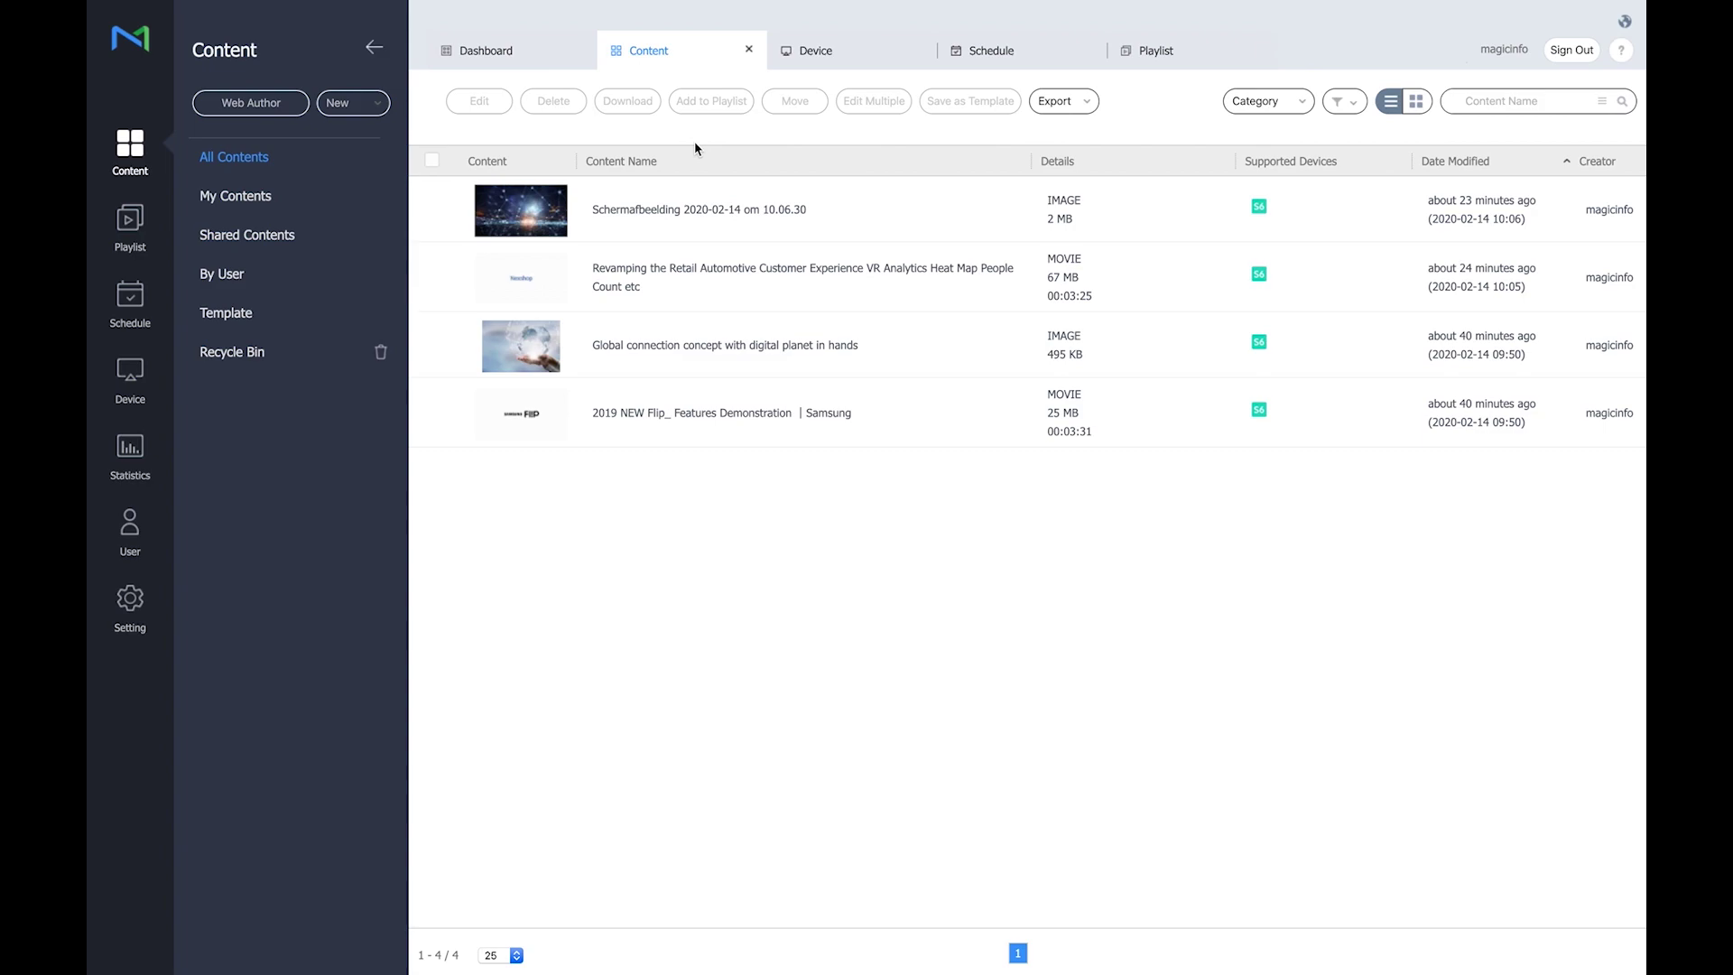
- Check that Videowall.VWL now appears in the content list
{"action": "left_click", "coordinate": [131, 230]}
{"action": "left_click", "coordinate": [135, 158]}
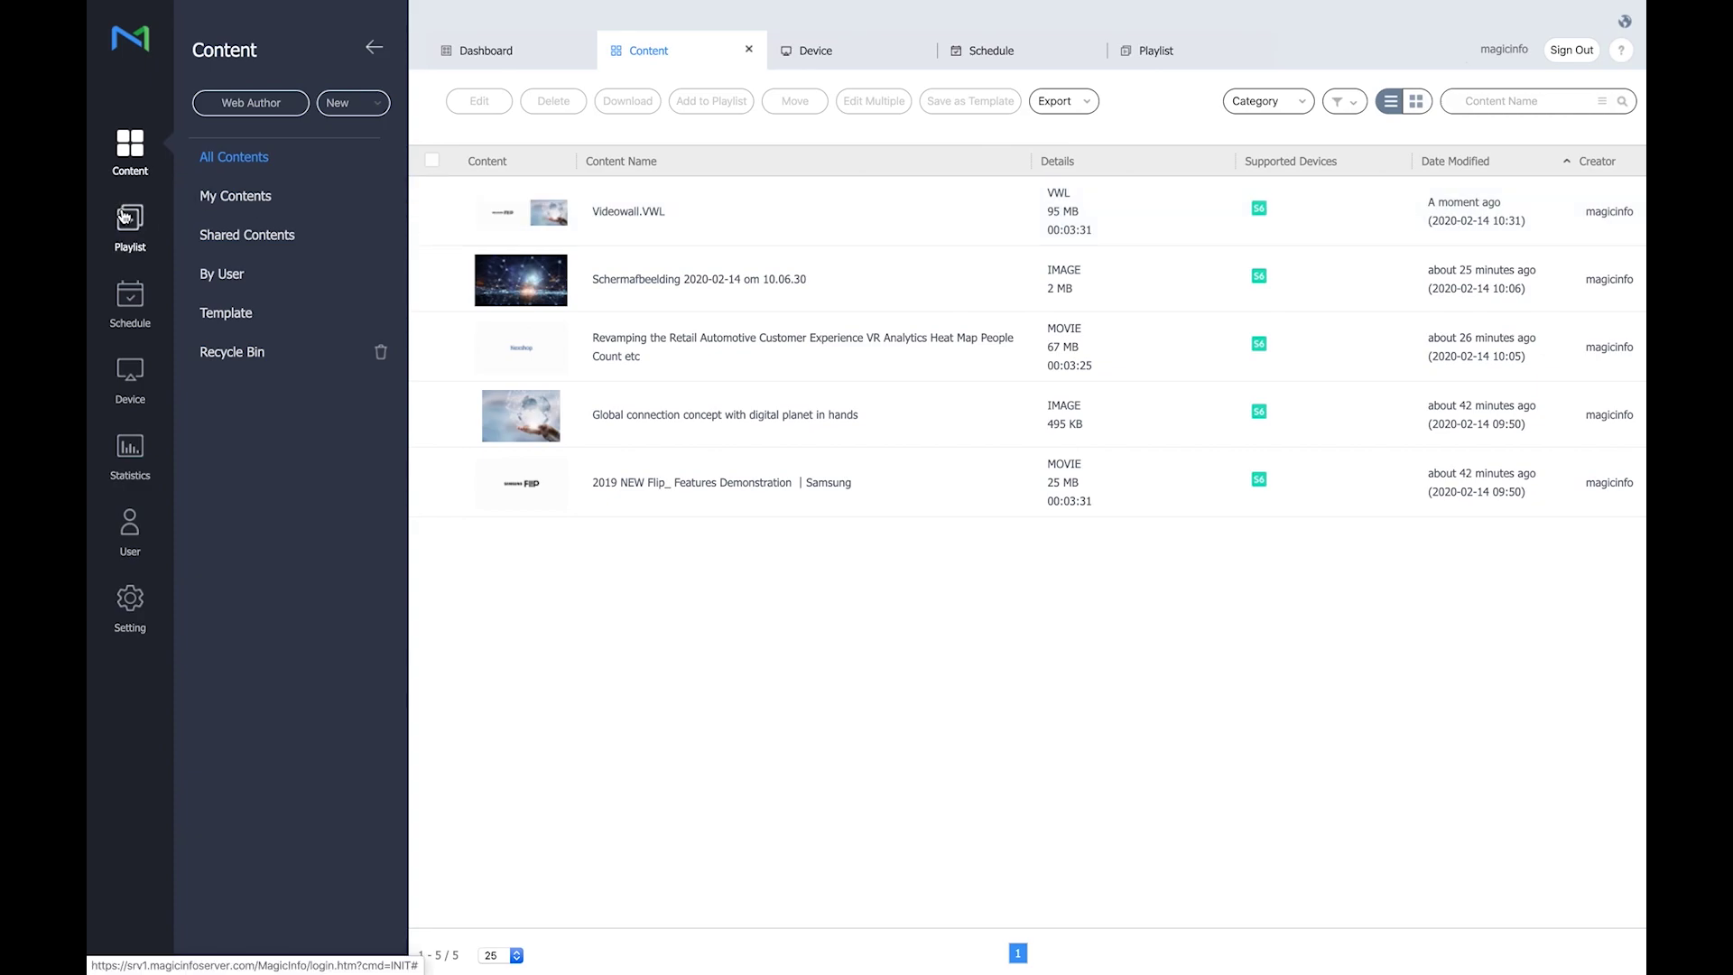
- Create a Video Wall content schedule for S6 devices, published to the Videowall group
{"action": "left_click", "coordinate": [129, 313]}
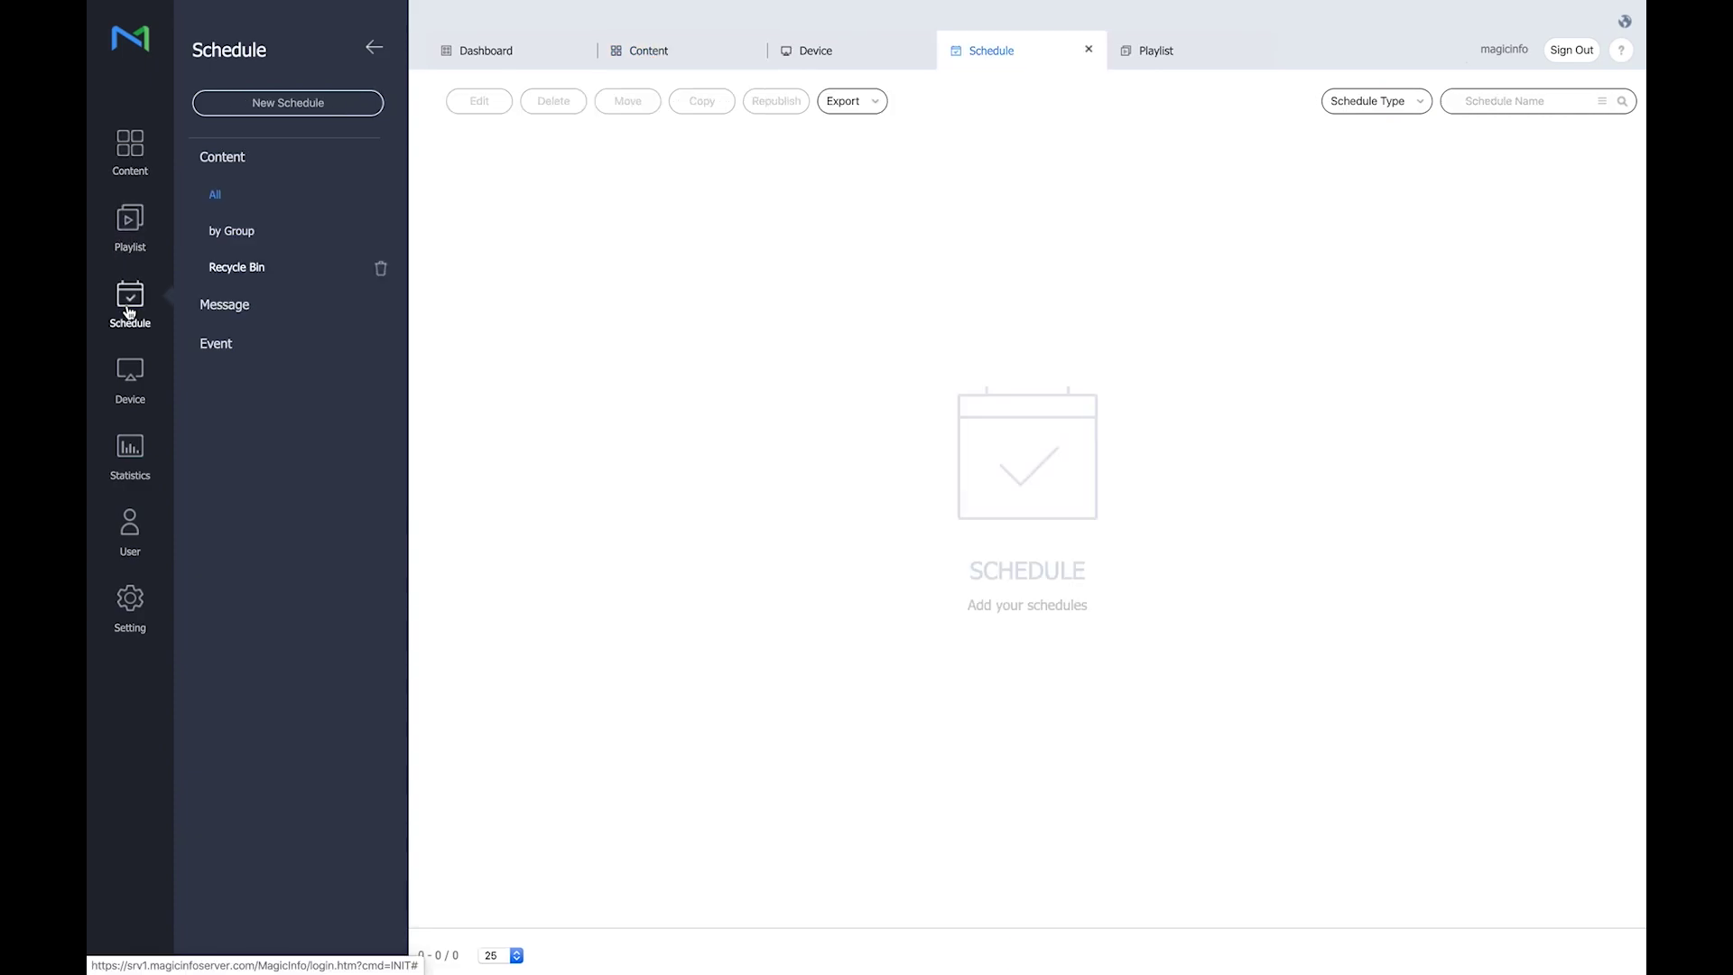
{"action": "left_click", "coordinate": [297, 106]}
{"action": "left_click", "coordinate": [292, 139]}
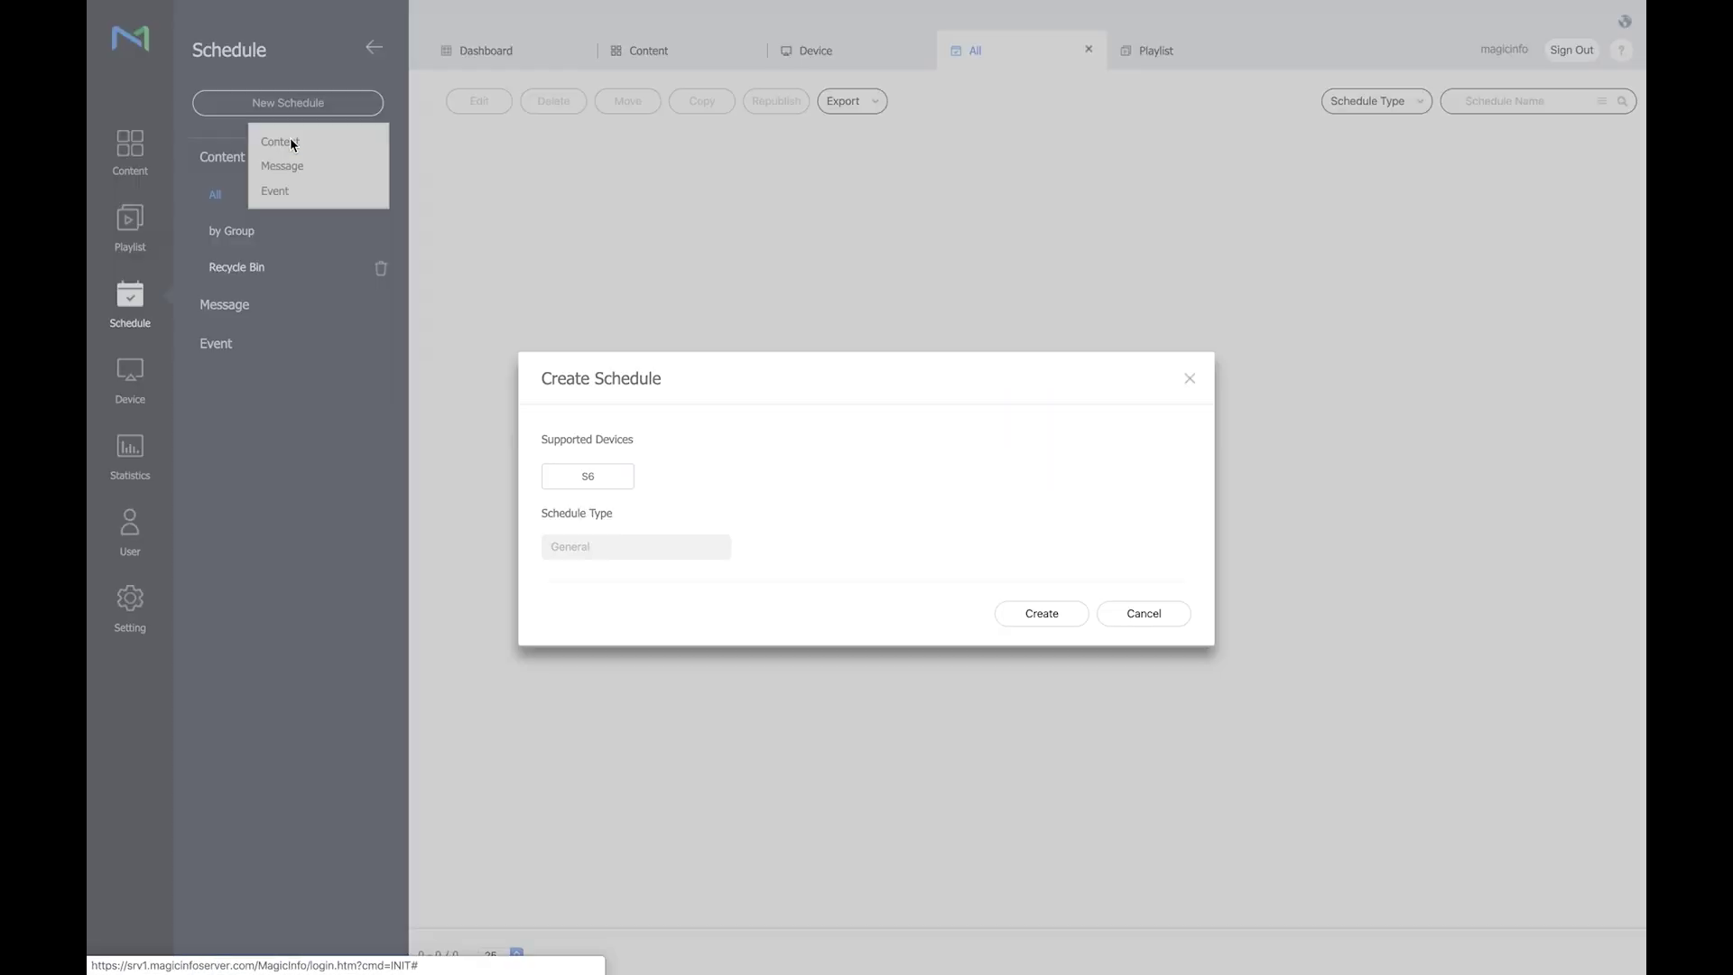
{"action": "left_click", "coordinate": [593, 480]}
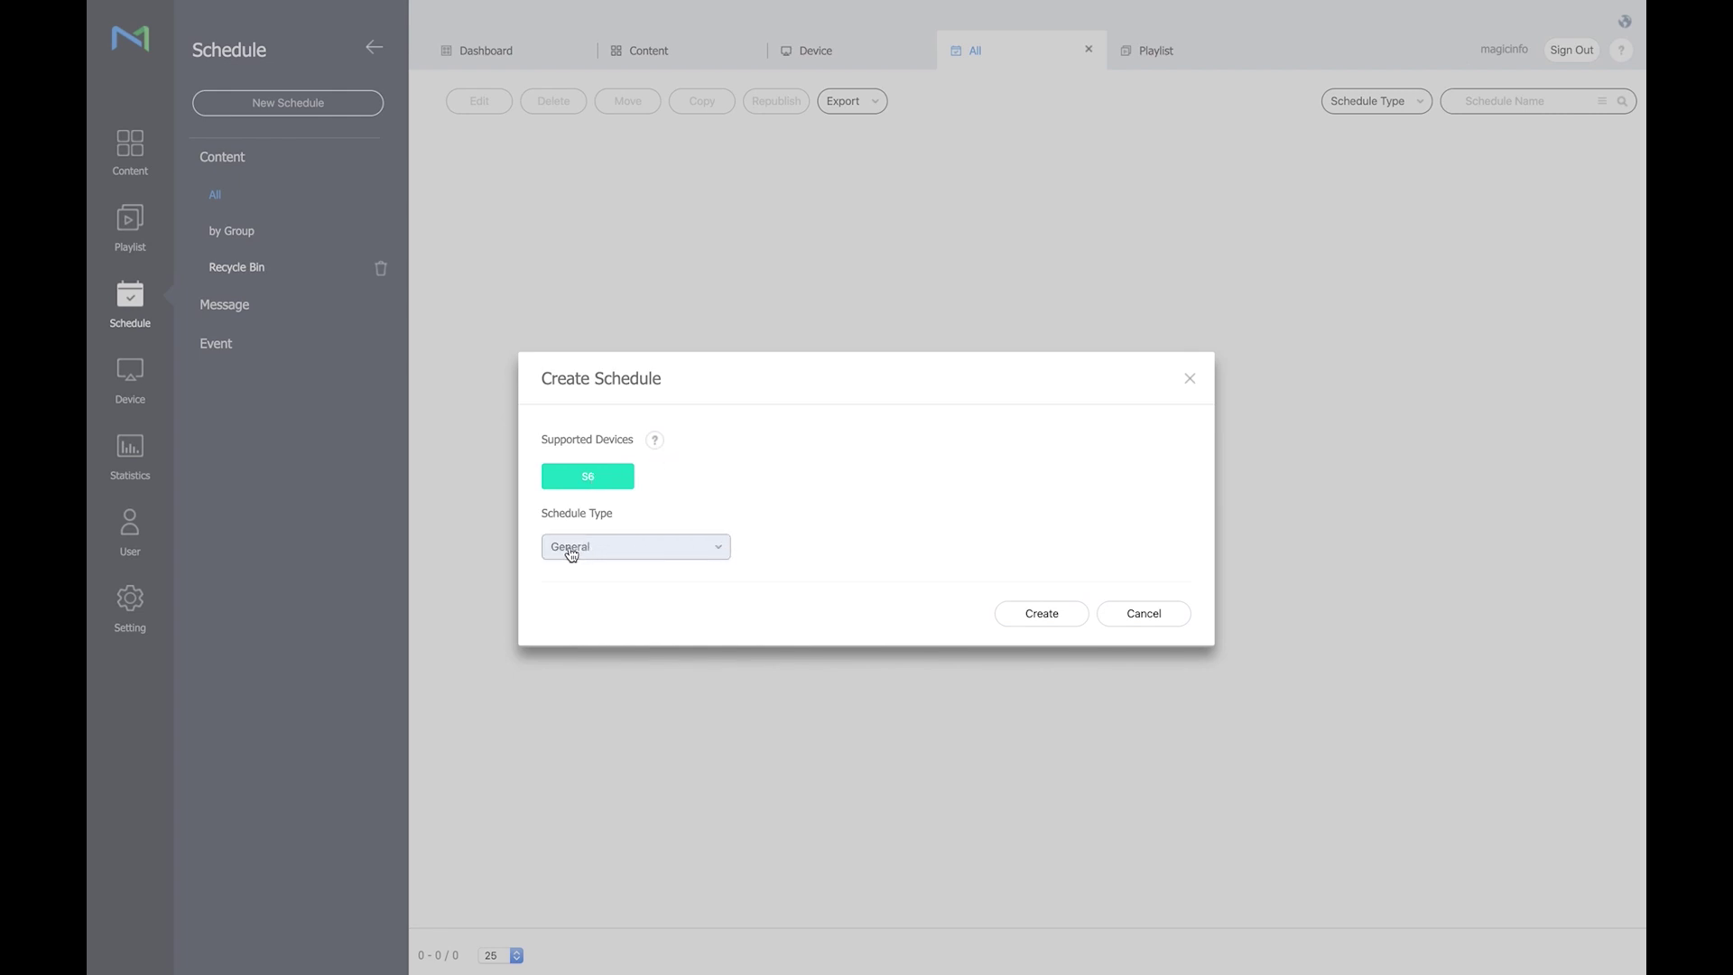
{"action": "left_click", "coordinate": [724, 556]}
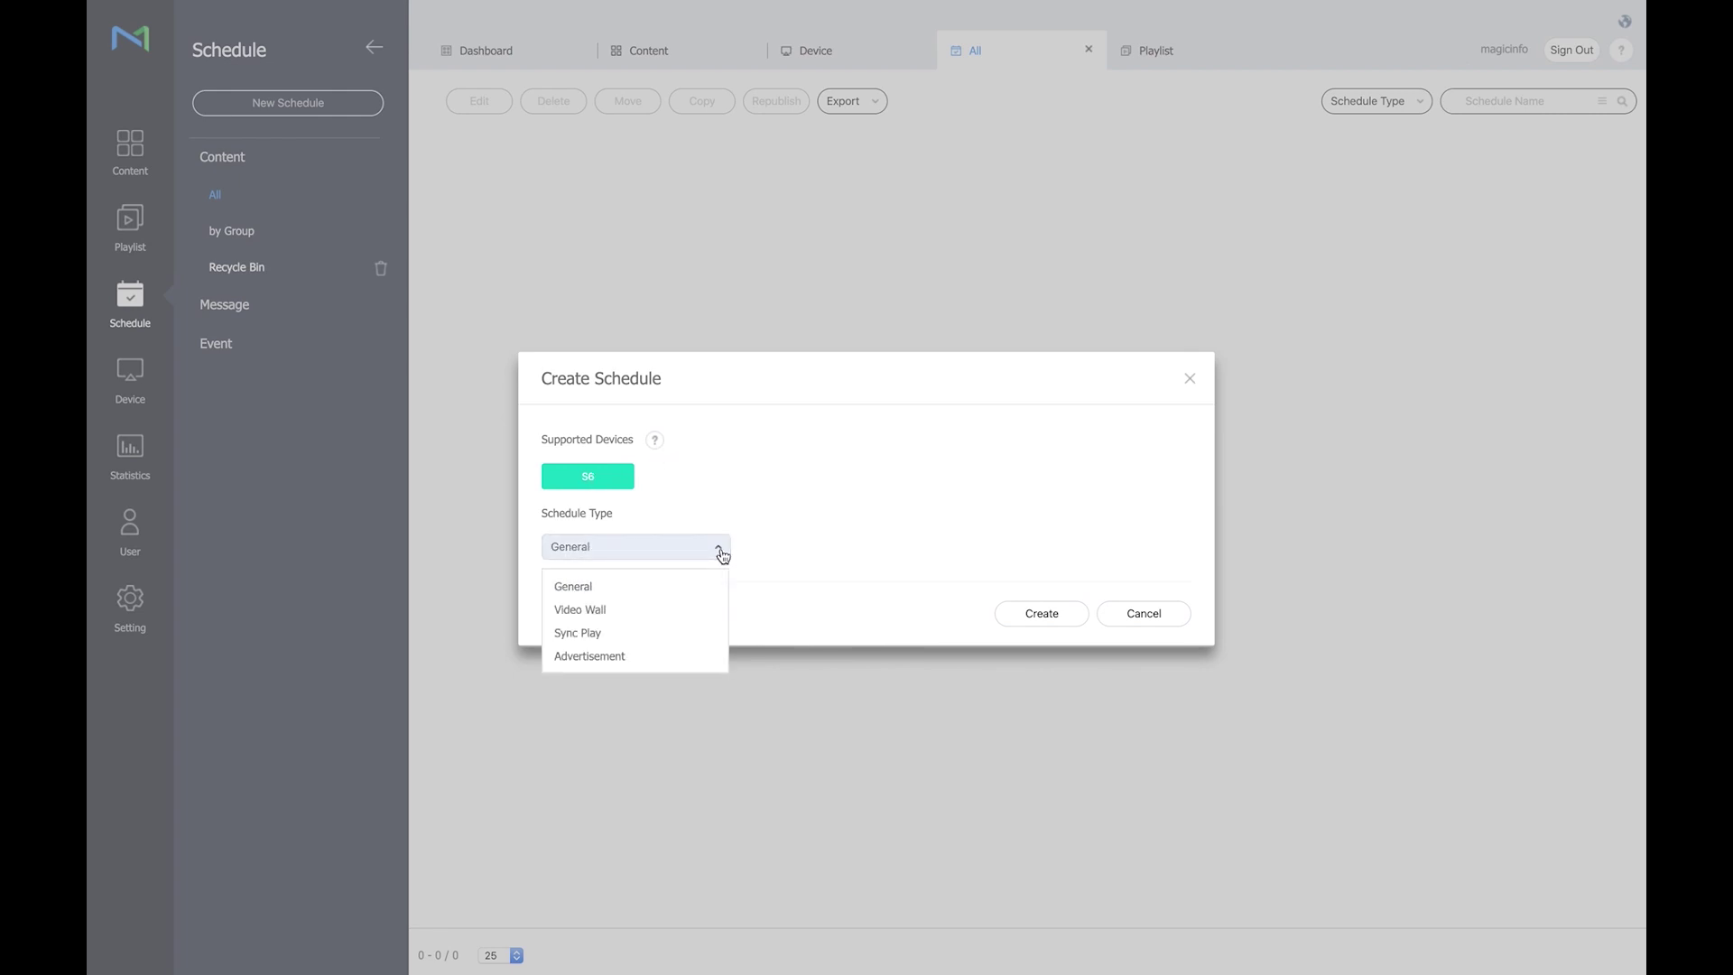
{"action": "left_click", "coordinate": [580, 610]}
{"action": "left_click", "coordinate": [640, 541]}
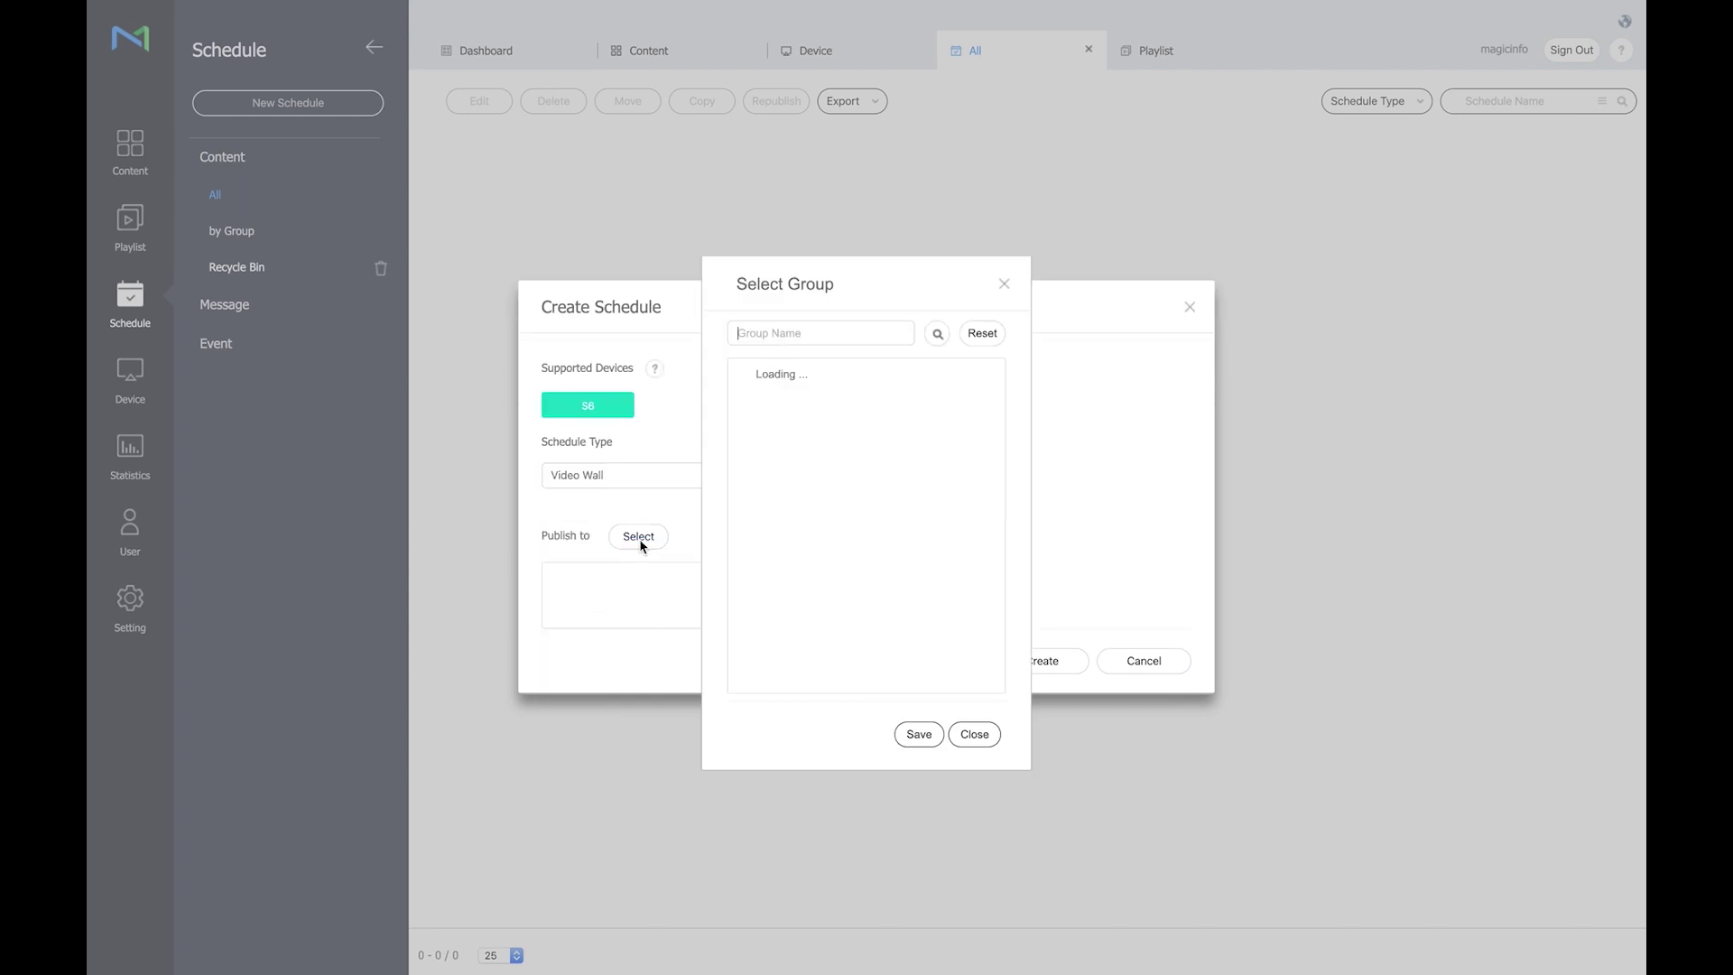
{"action": "left_click", "coordinate": [743, 375]}
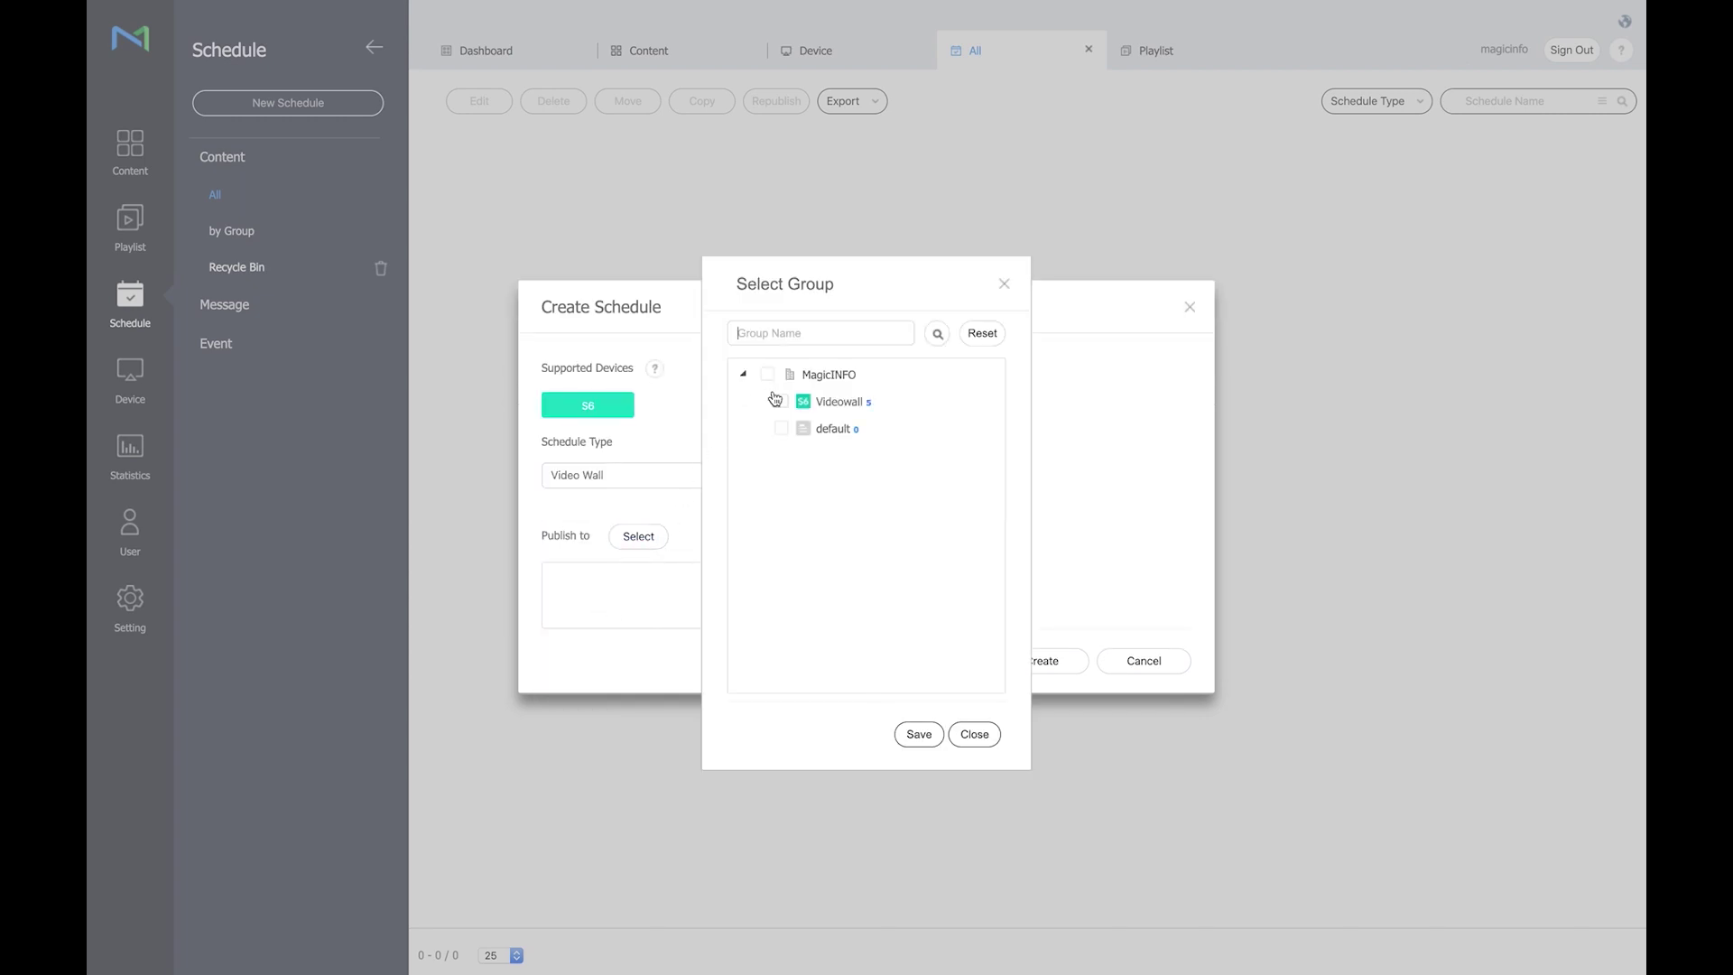
{"action": "left_click", "coordinate": [782, 403]}
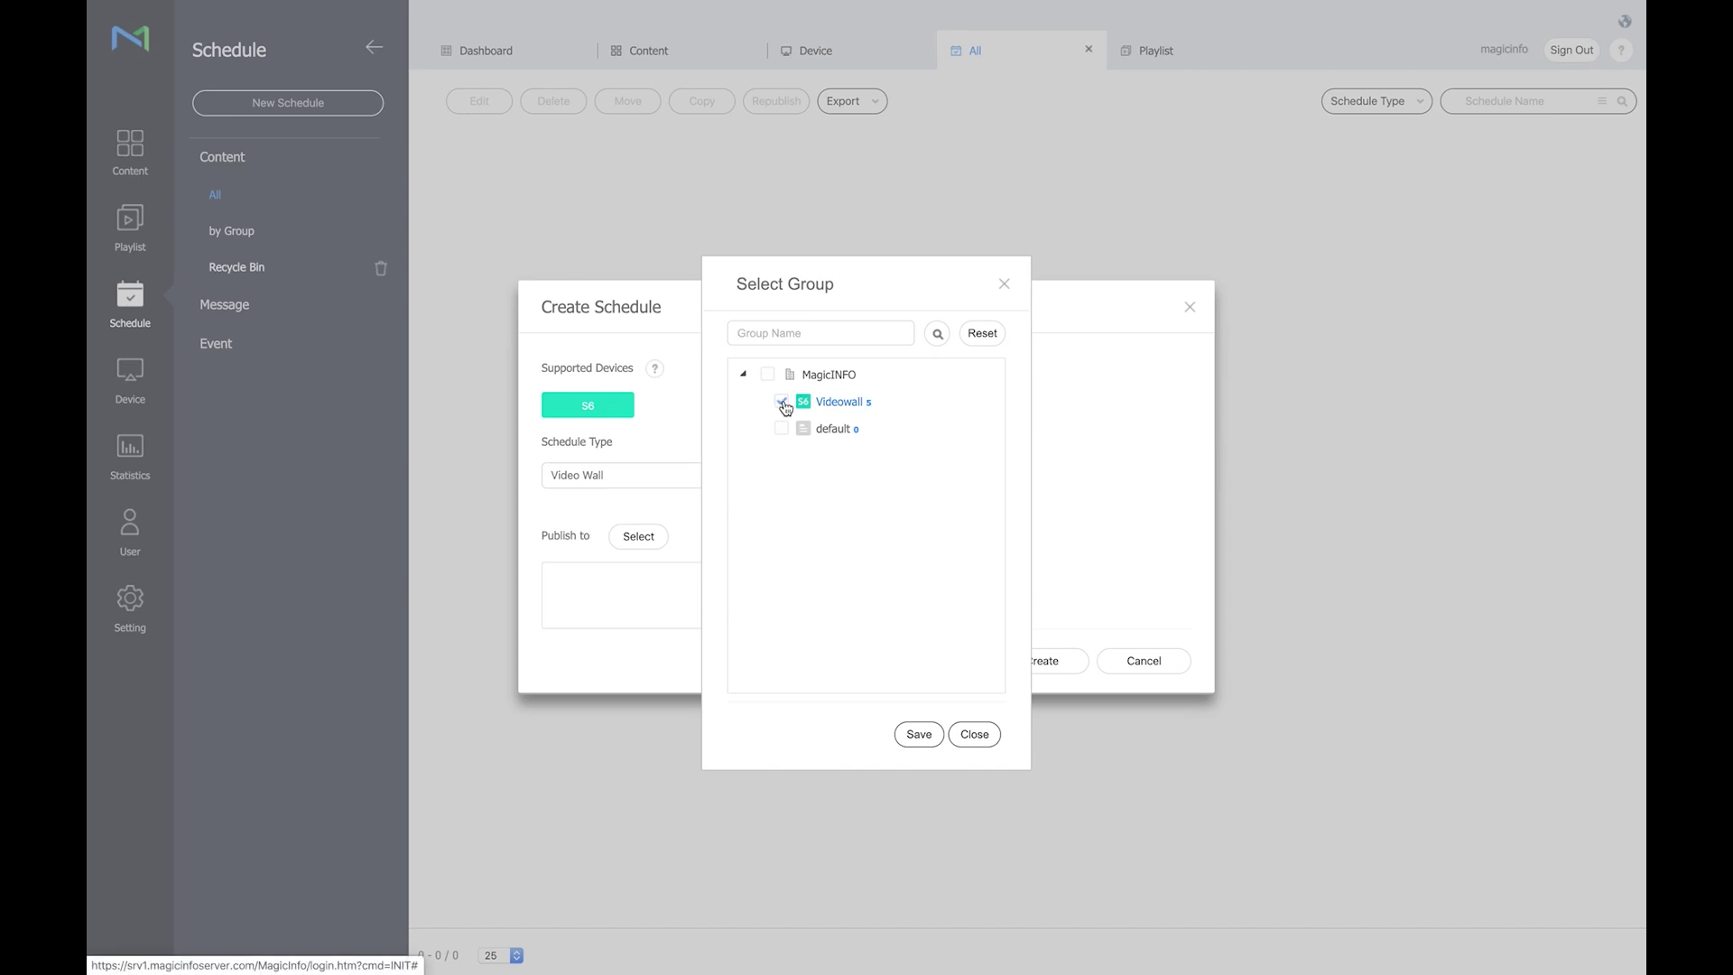
{"action": "left_click", "coordinate": [914, 736]}
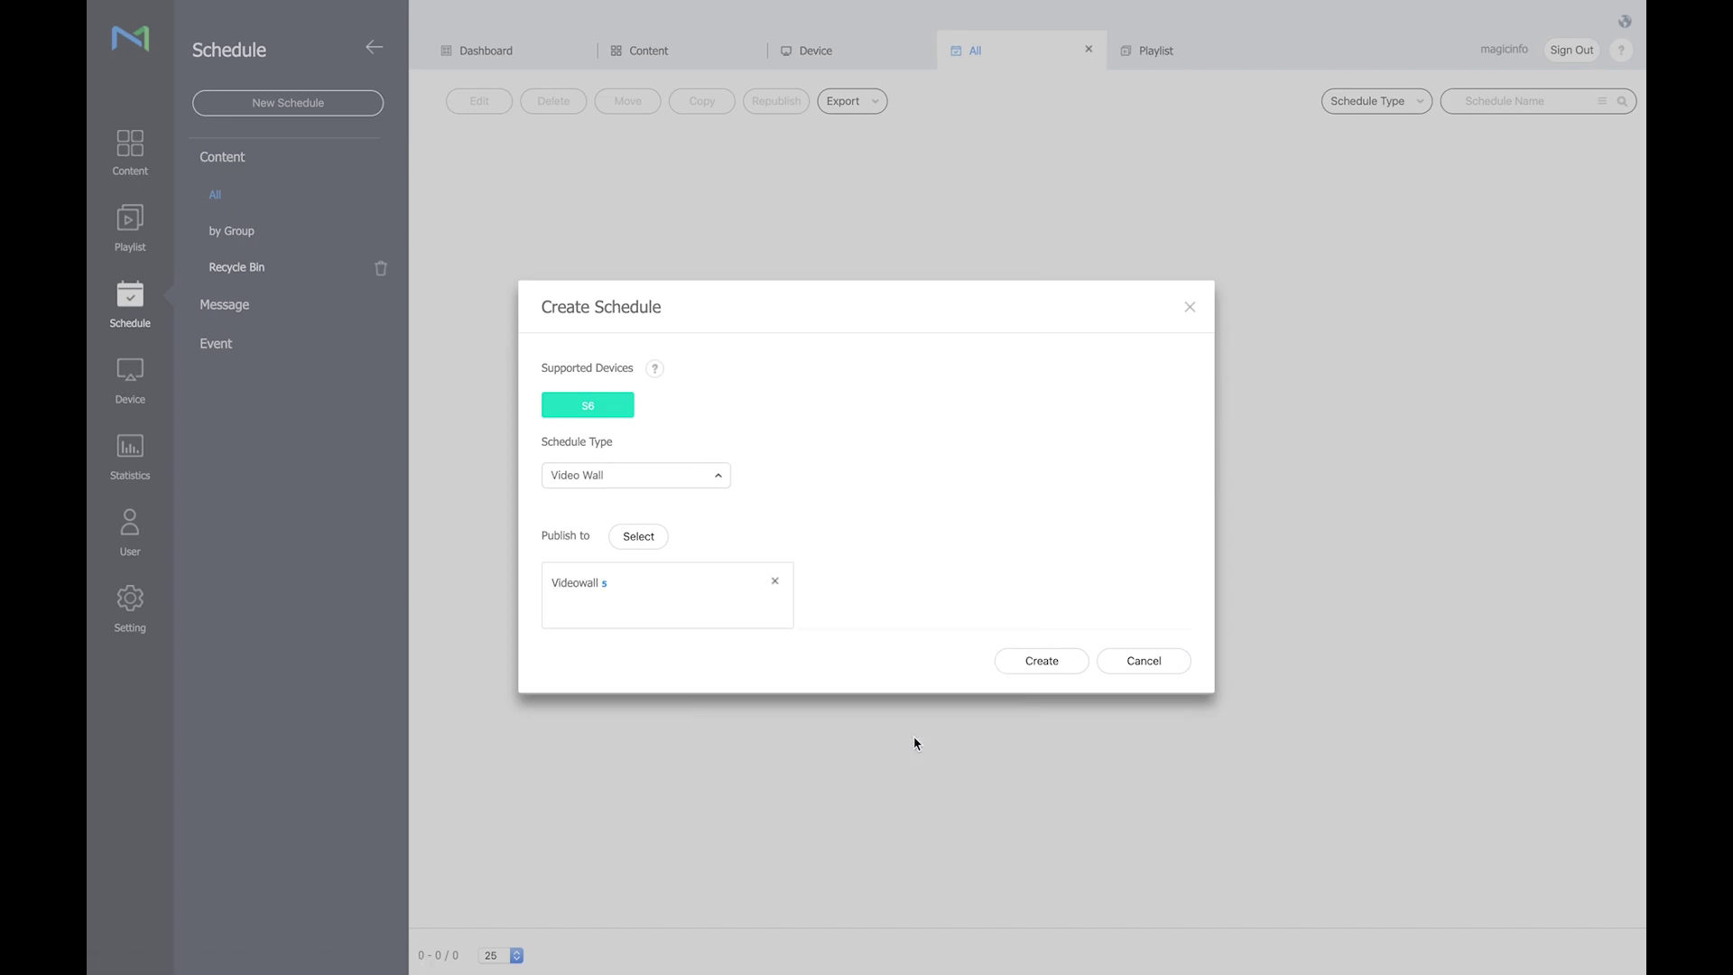
{"action": "left_click", "coordinate": [1029, 662]}
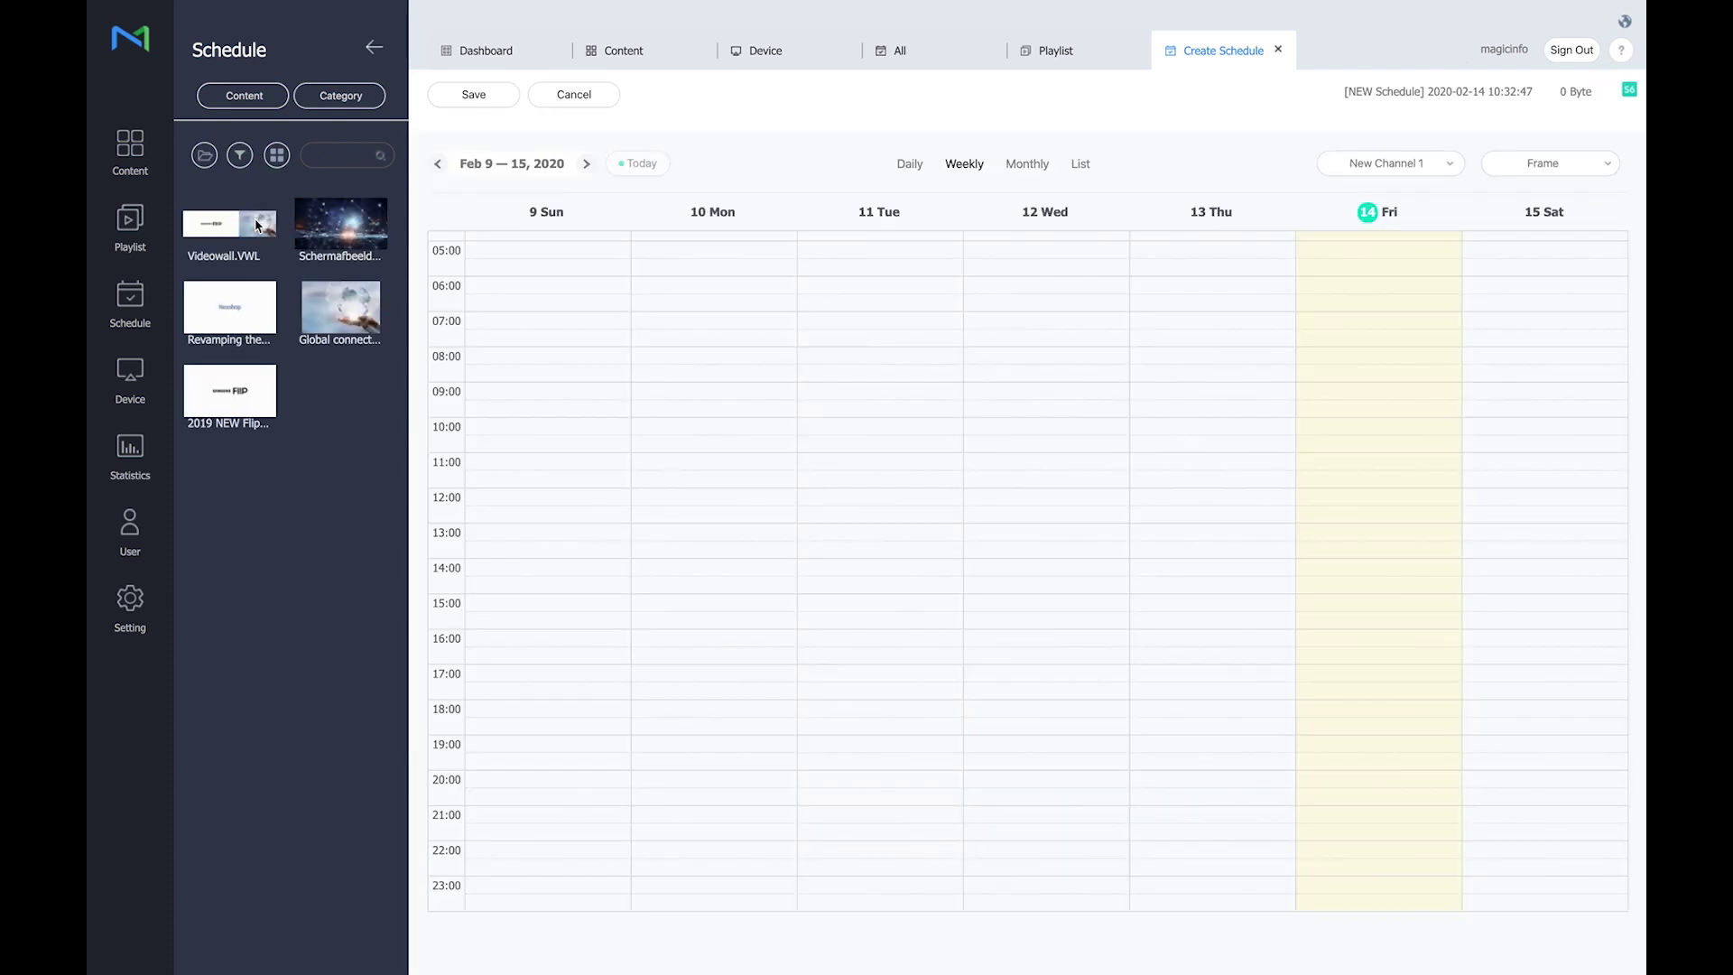
- Schedule Videowall.VWL from Friday 14 Feb, 24 hours daily with no expiry, and save
{"action": "left_click_drag", "start_coordinate": [257, 225], "coordinate": [1373, 452]}
{"action": "left_click", "coordinate": [1373, 464]}
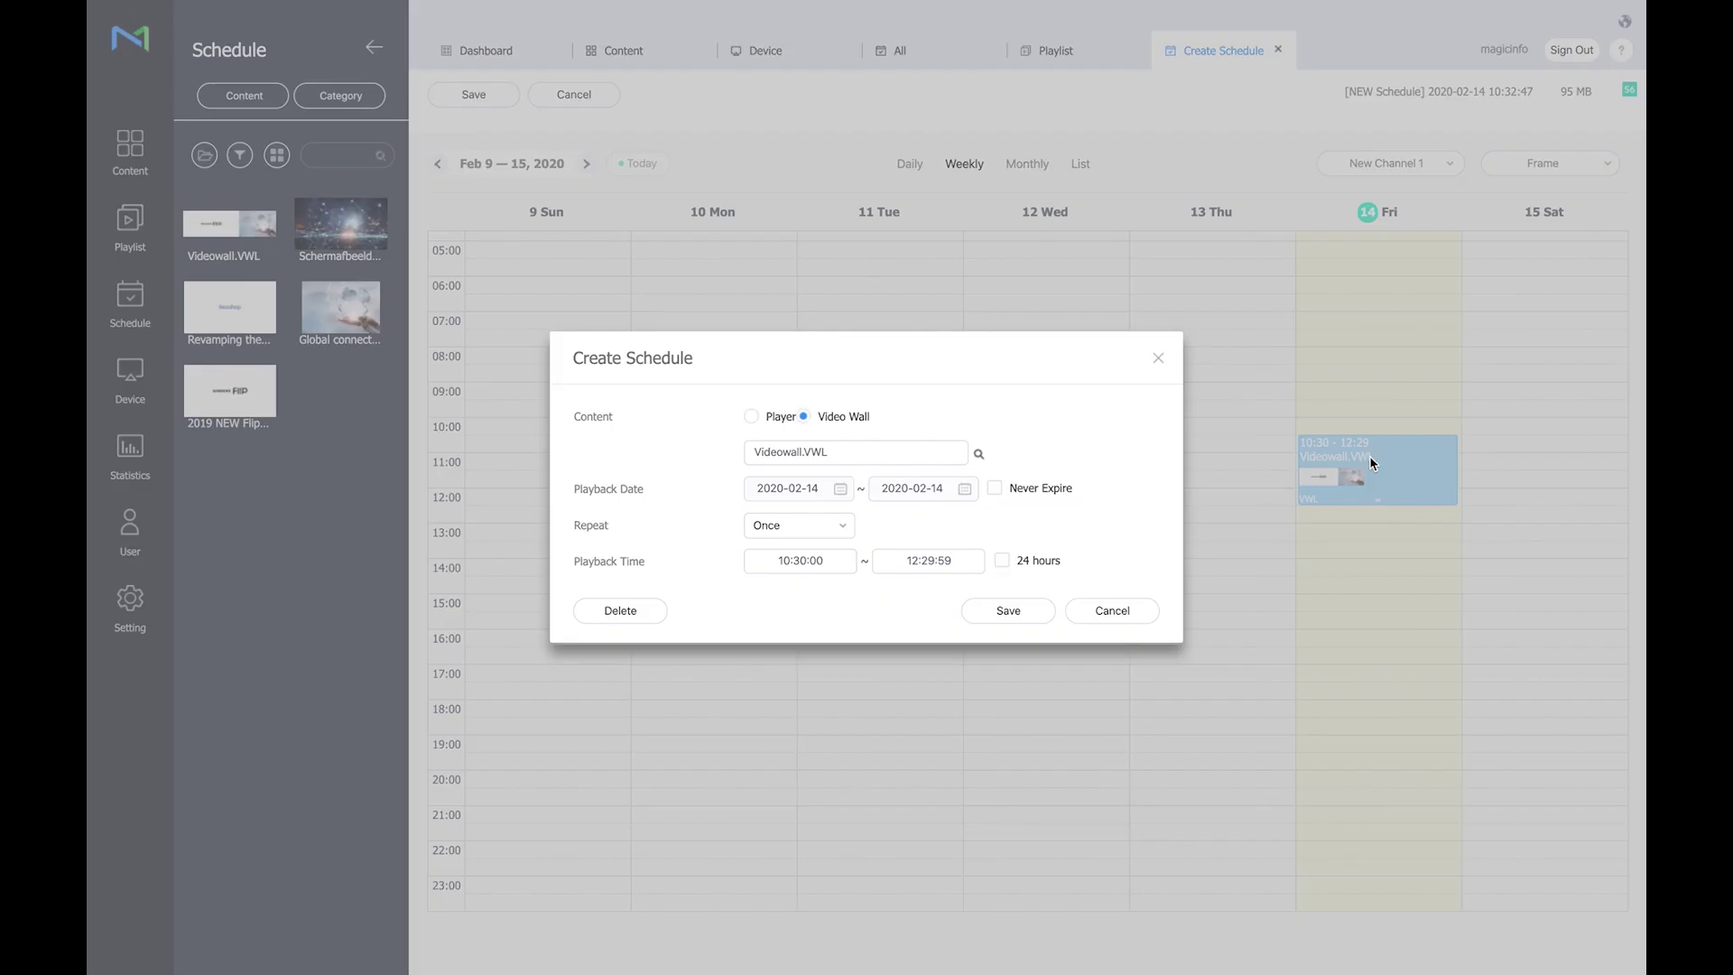
{"action": "left_click", "coordinate": [1009, 492]}
{"action": "left_click", "coordinate": [1021, 565]}
{"action": "left_click", "coordinate": [998, 621]}
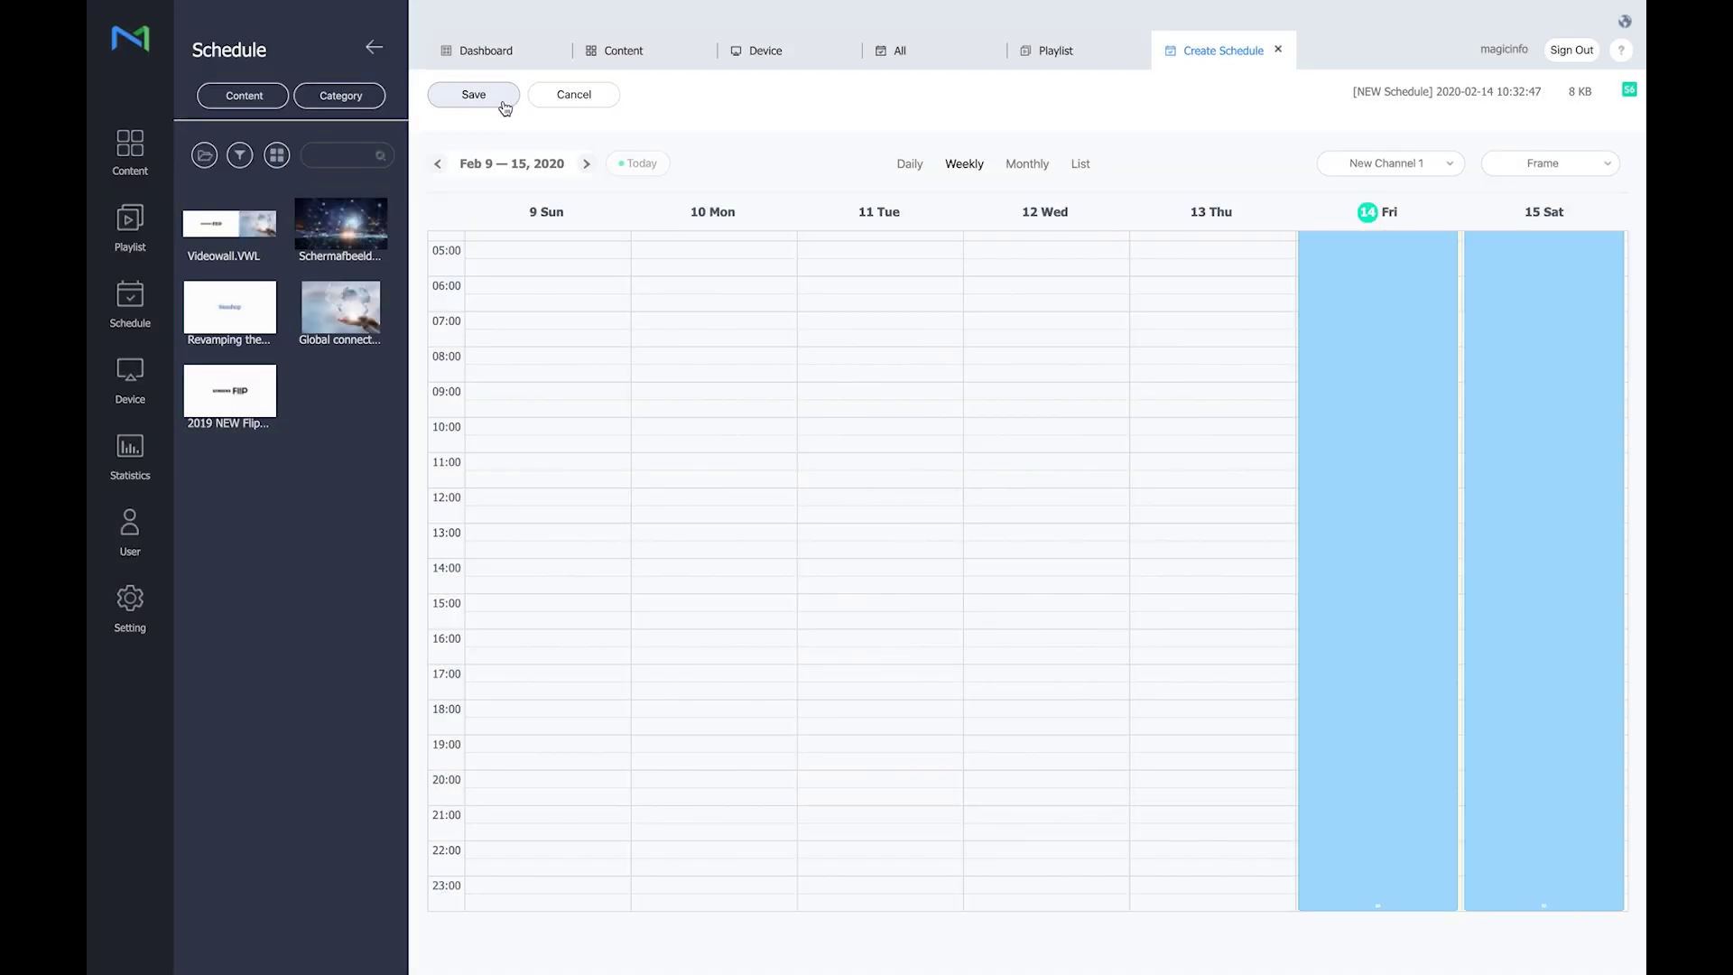
{"action": "left_click", "coordinate": [502, 100]}
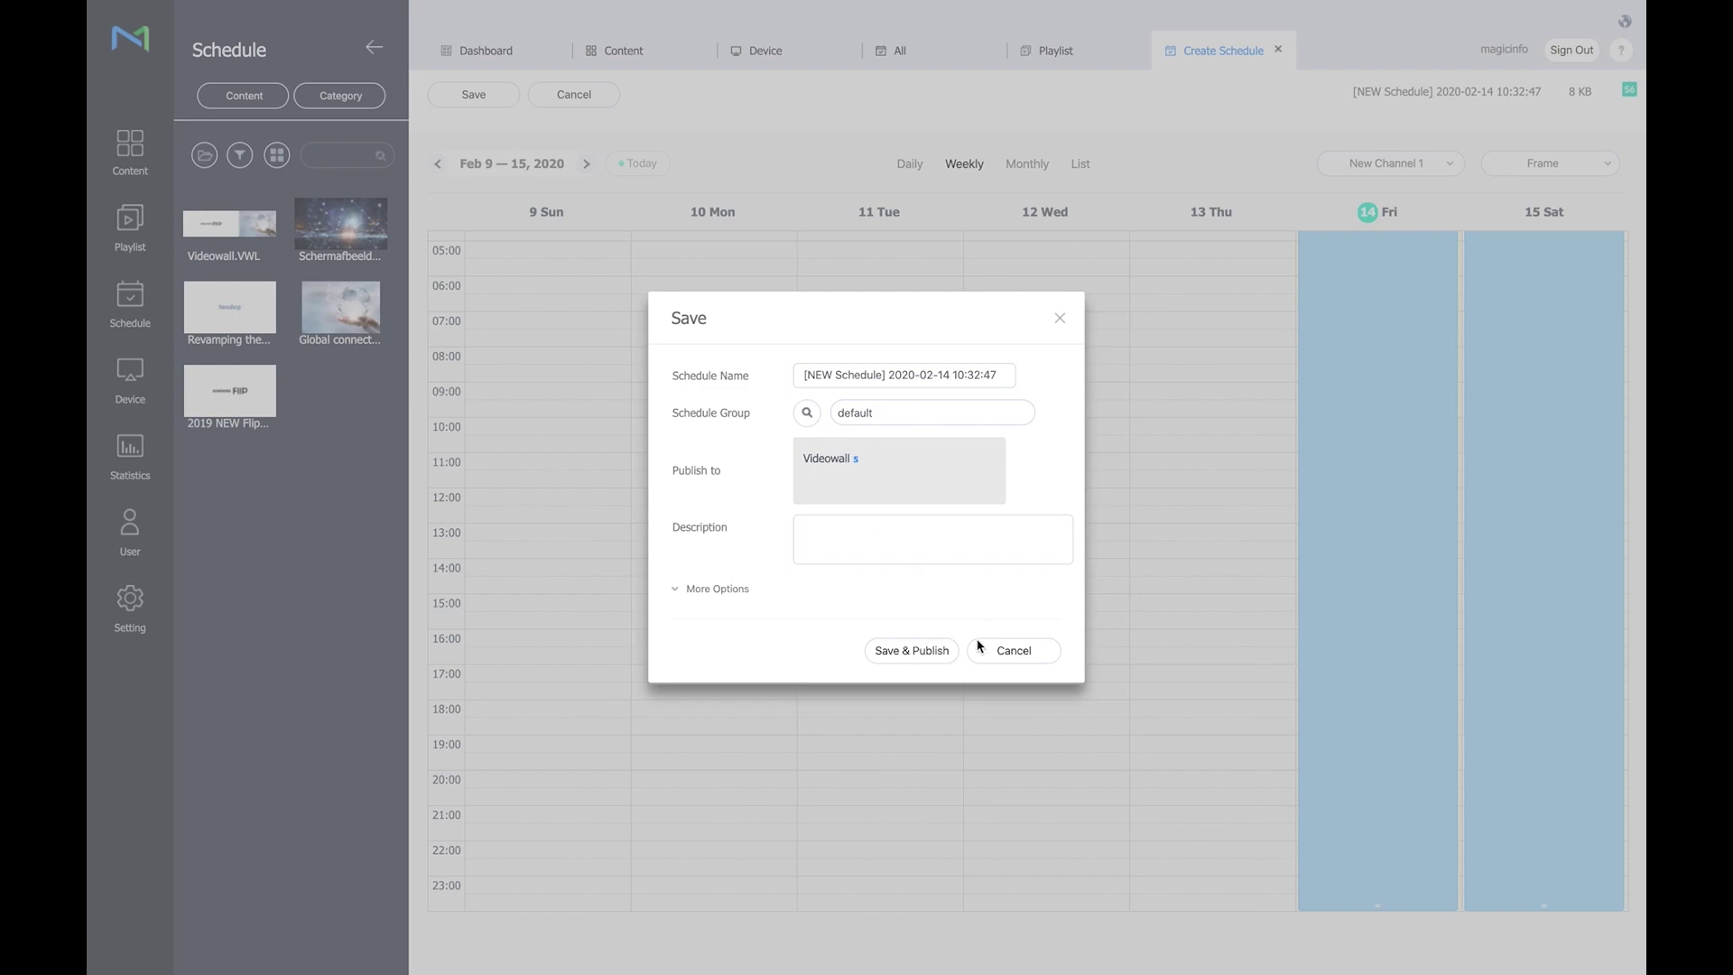
- Save and publish the new schedule, sending it to all five Videowall displays (5/5)
{"action": "left_click", "coordinate": [931, 664]}
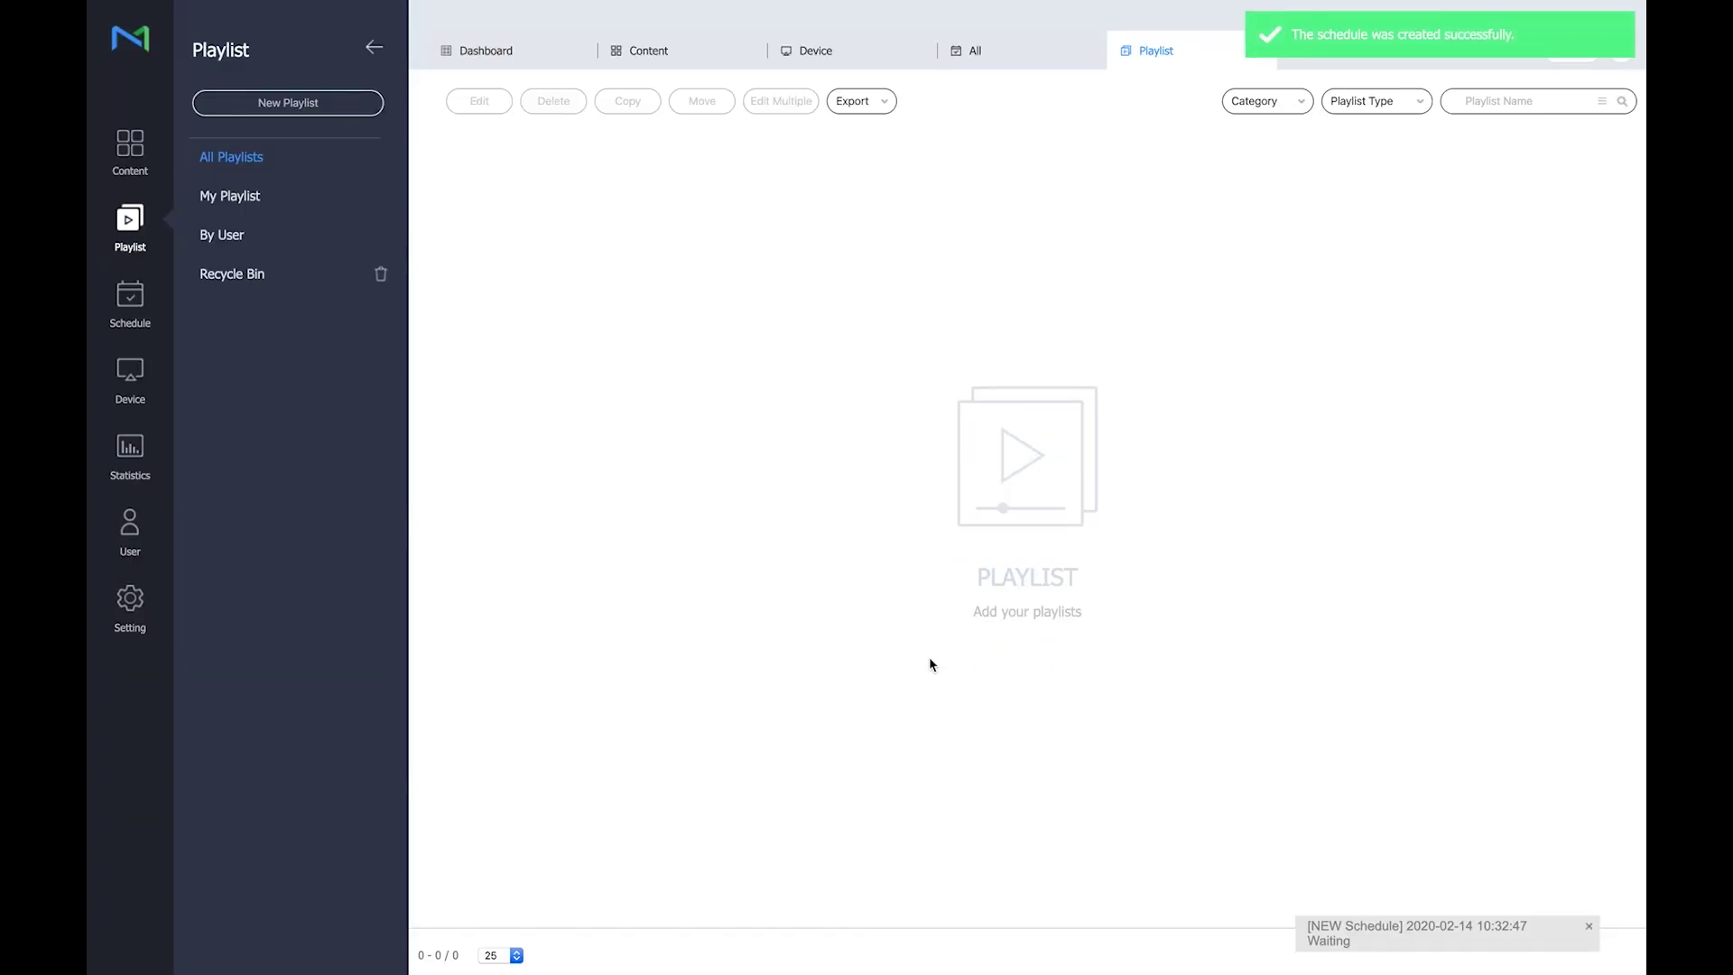